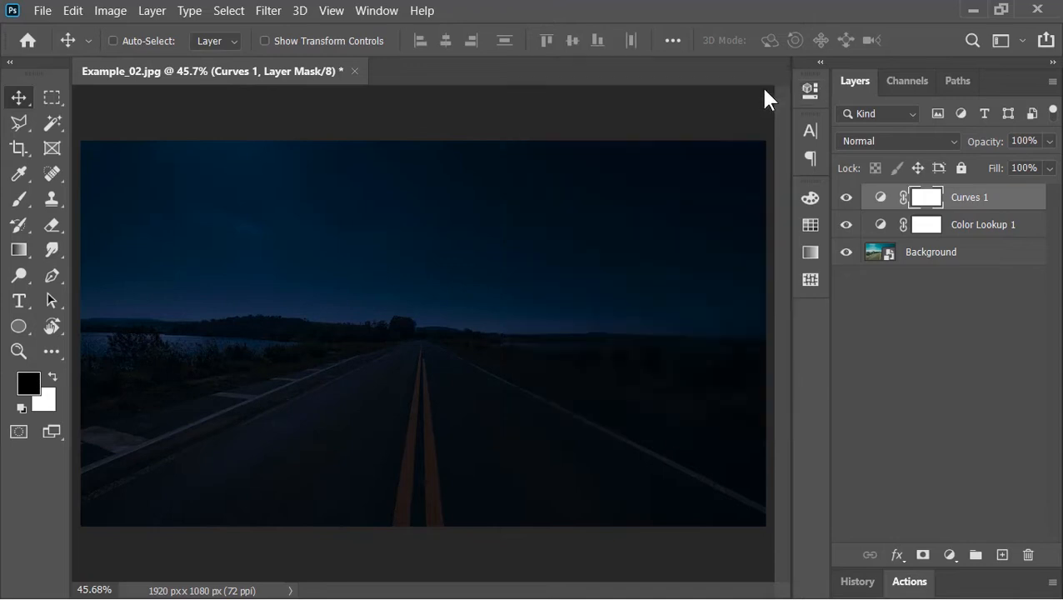
# Group the Curves 1, Color Lookup 1 and Background layers and name the group Background.
pyautogui.keyDown('shift'); pyautogui.click(928, 263); pyautogui.keyUp('shift')
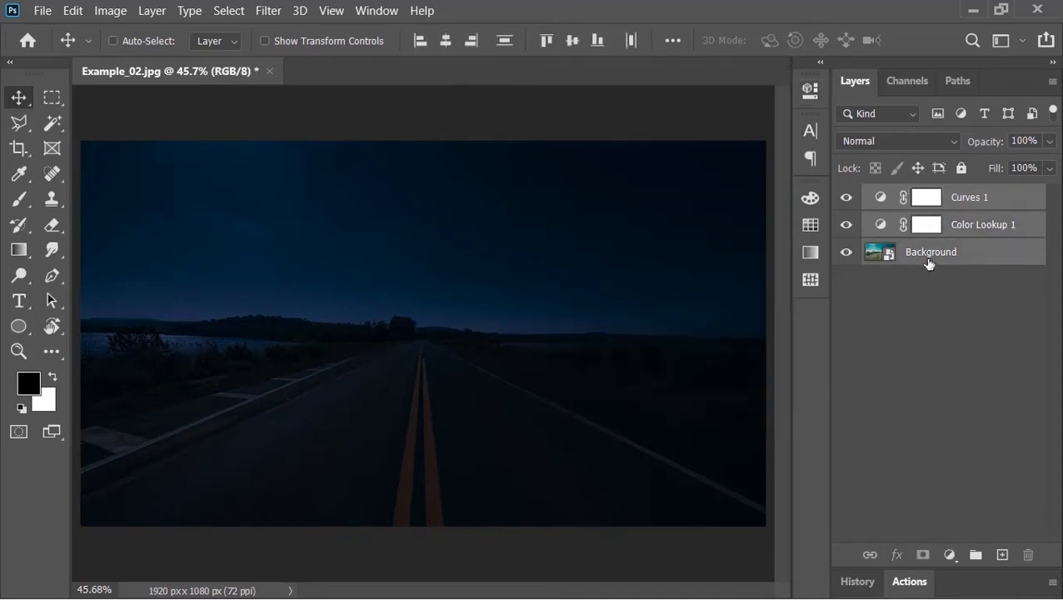
pyautogui.hotkey('ctrl', 'g')
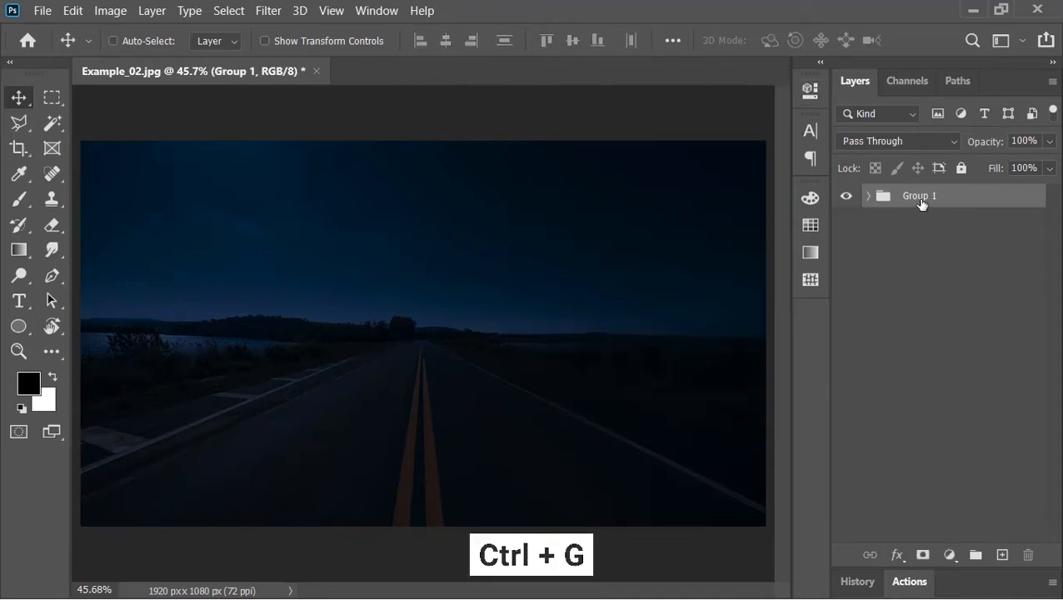
pyautogui.doubleClick(921, 198)
pyautogui.write('Background')
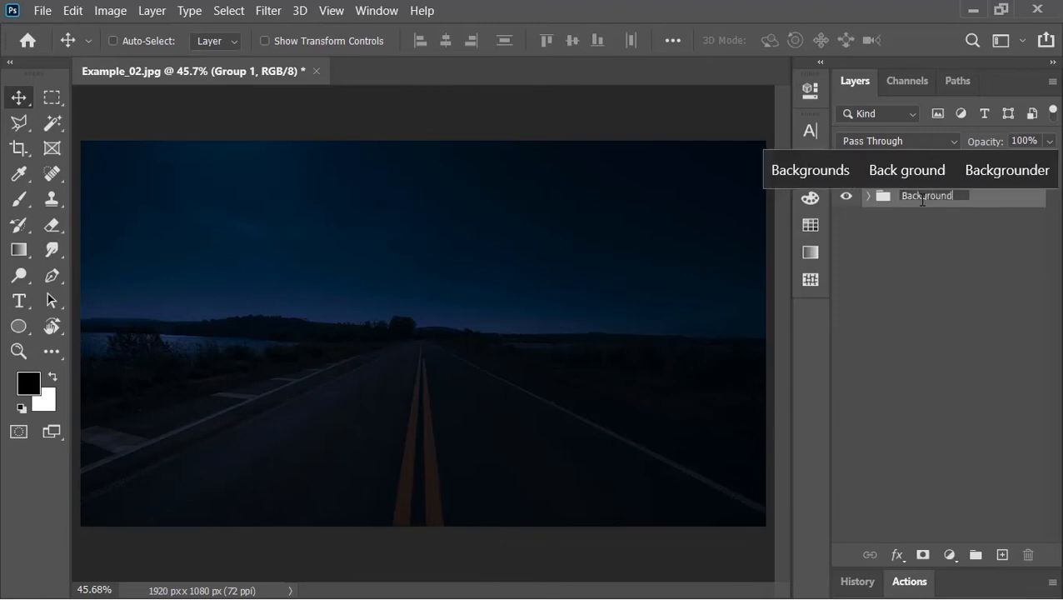
pyautogui.press('Return')
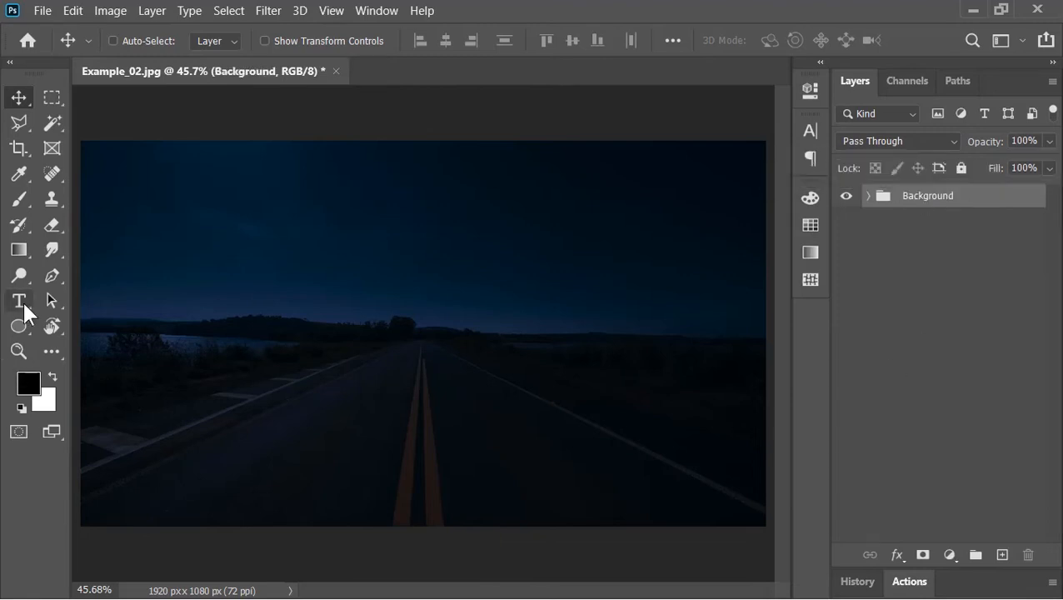
# Add the word "TEXT" in white over the middle of the road image.
pyautogui.click(24, 304)
pyautogui.press('x')
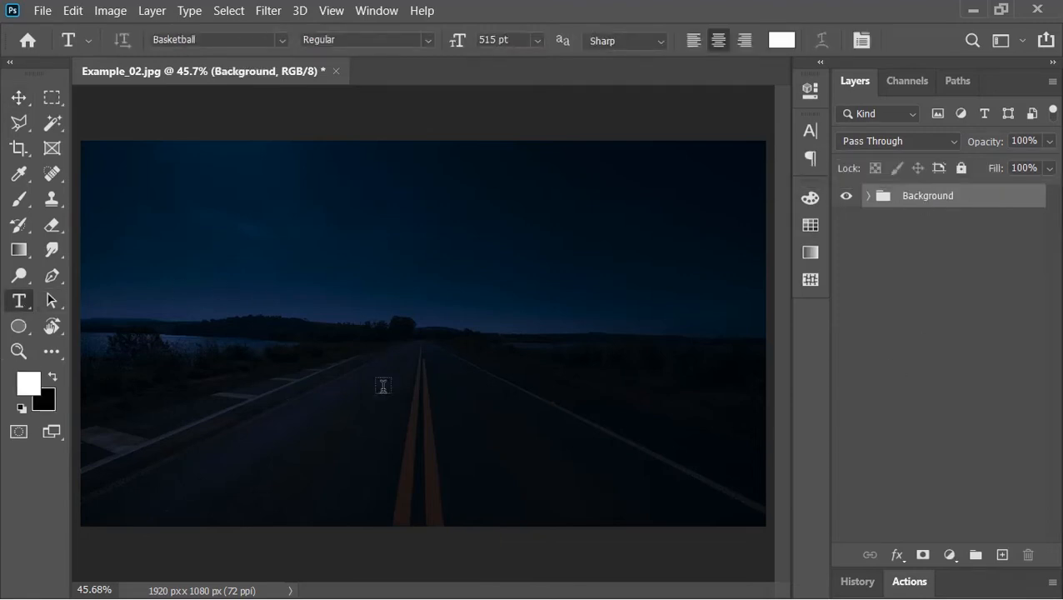
pyautogui.click(384, 388)
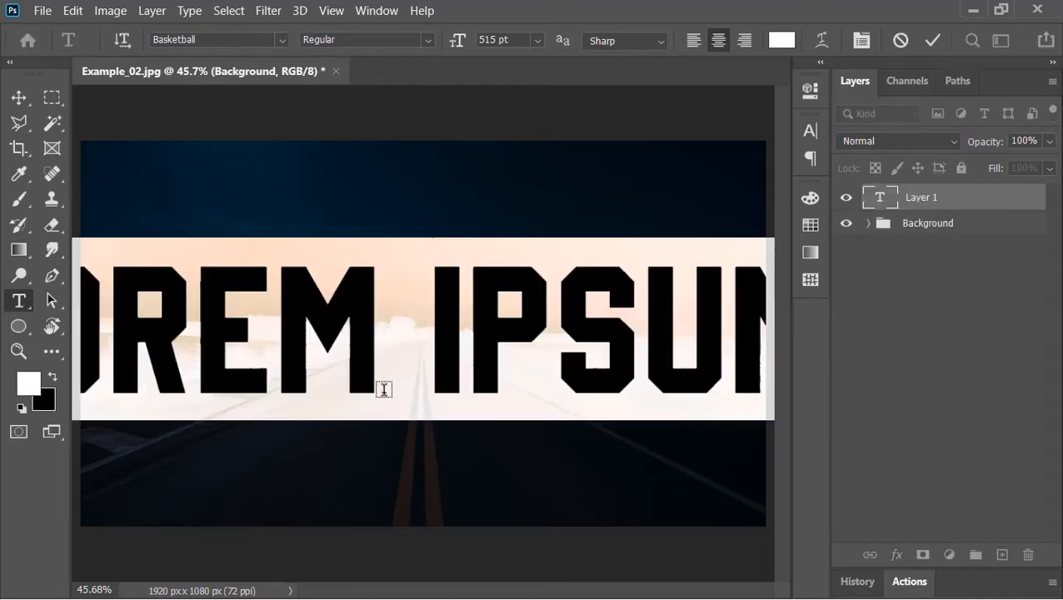
pyautogui.write('TEXT')
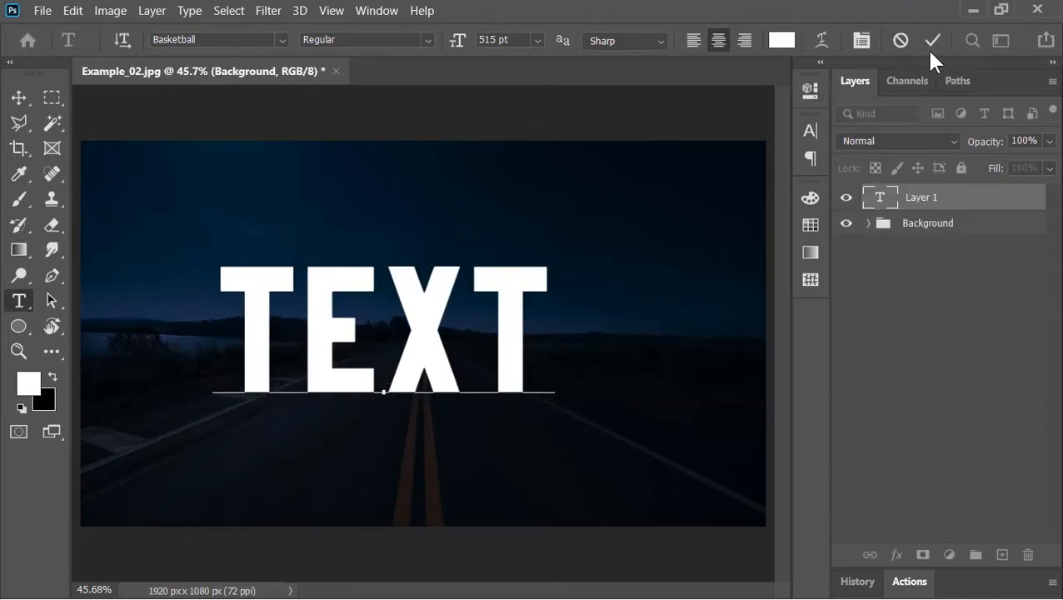
pyautogui.click(932, 41)
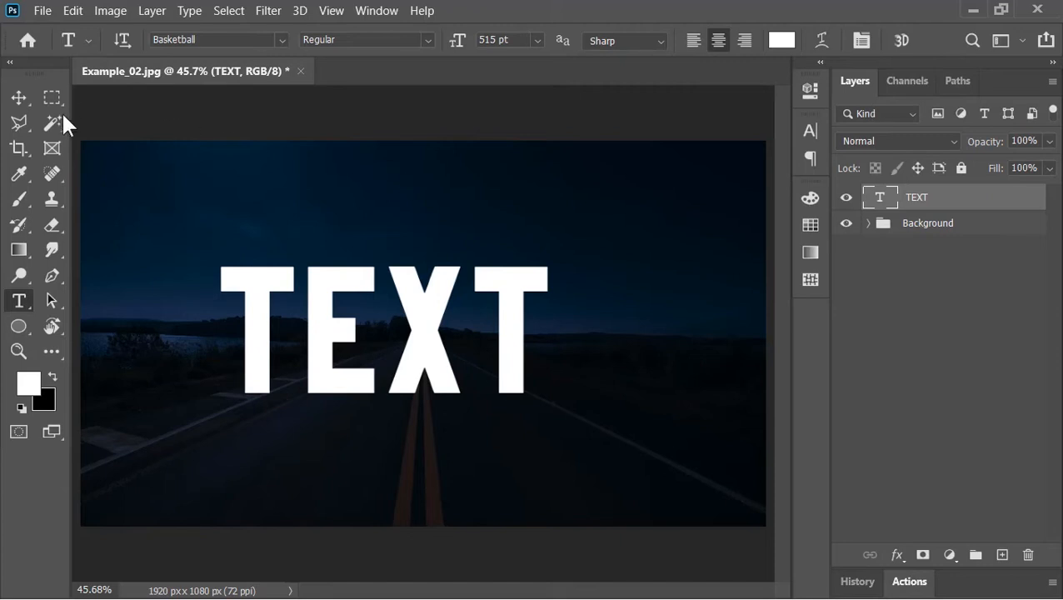
# Move the text slightly to centre it over the road and convert its layer to a smart object.
pyautogui.click(20, 97)
pyautogui.moveTo(435, 324); pyautogui.dragTo(463, 330)
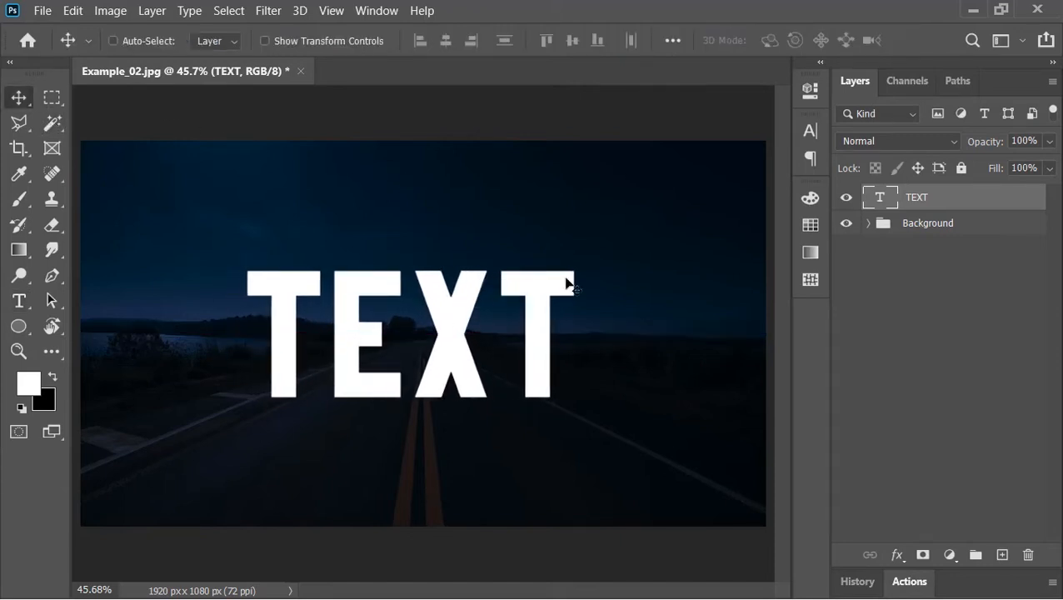
pyautogui.rightClick(941, 210)
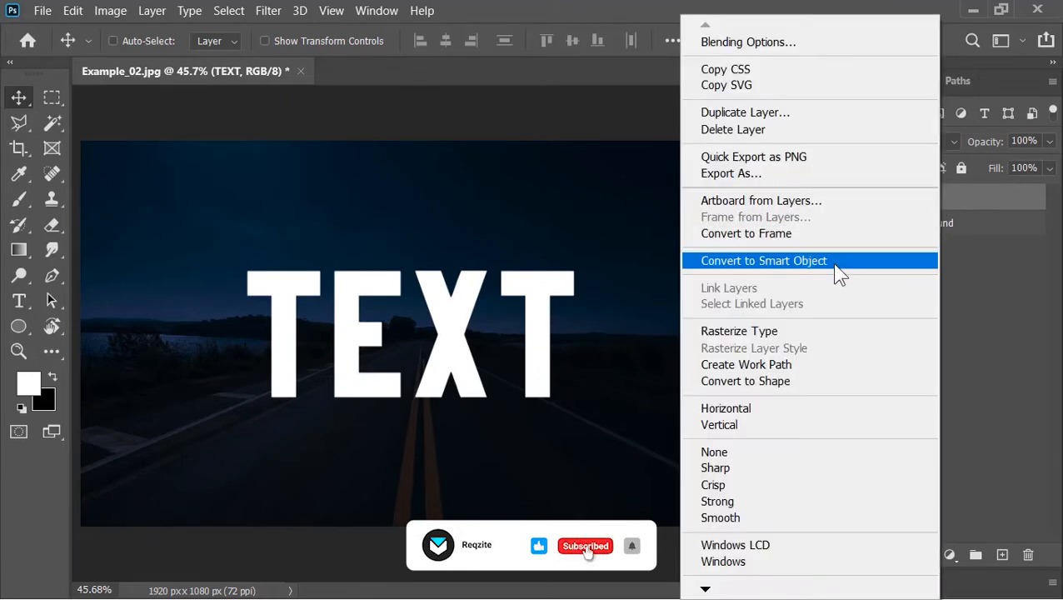
pyautogui.click(831, 261)
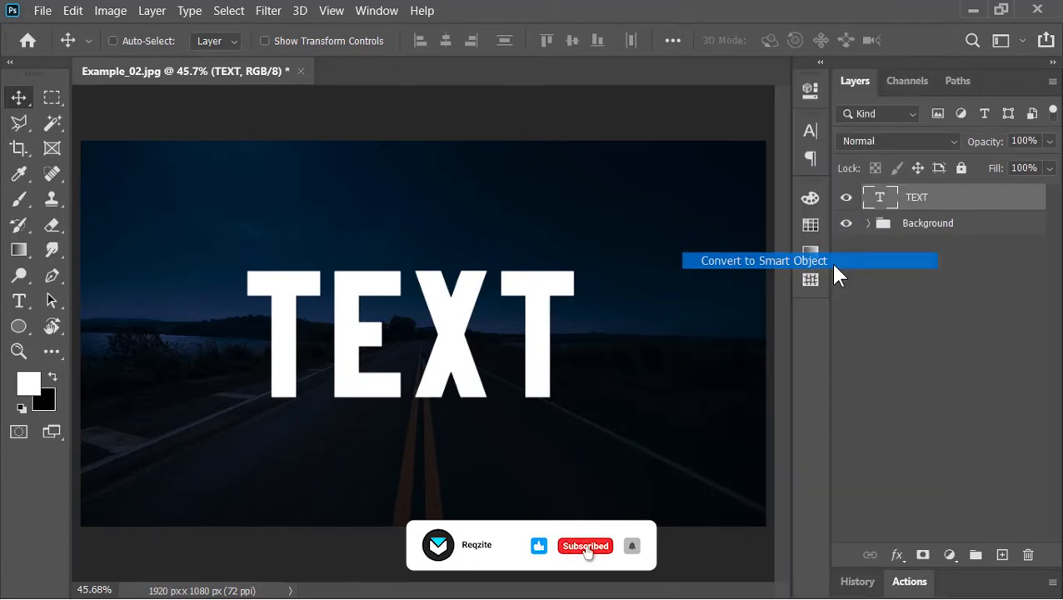
# Duplicate the Background image layer above the TEXT layer and clip the copy to the text.
pyautogui.click(867, 223)
pyautogui.click(966, 304)
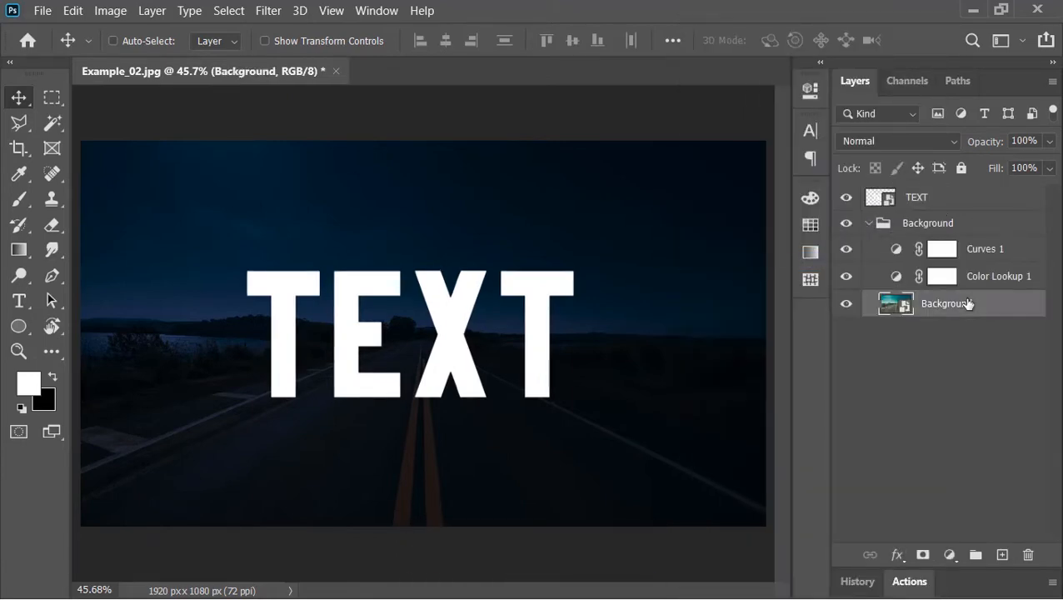
pyautogui.moveTo(941, 306); pyautogui.dragTo(941, 198)
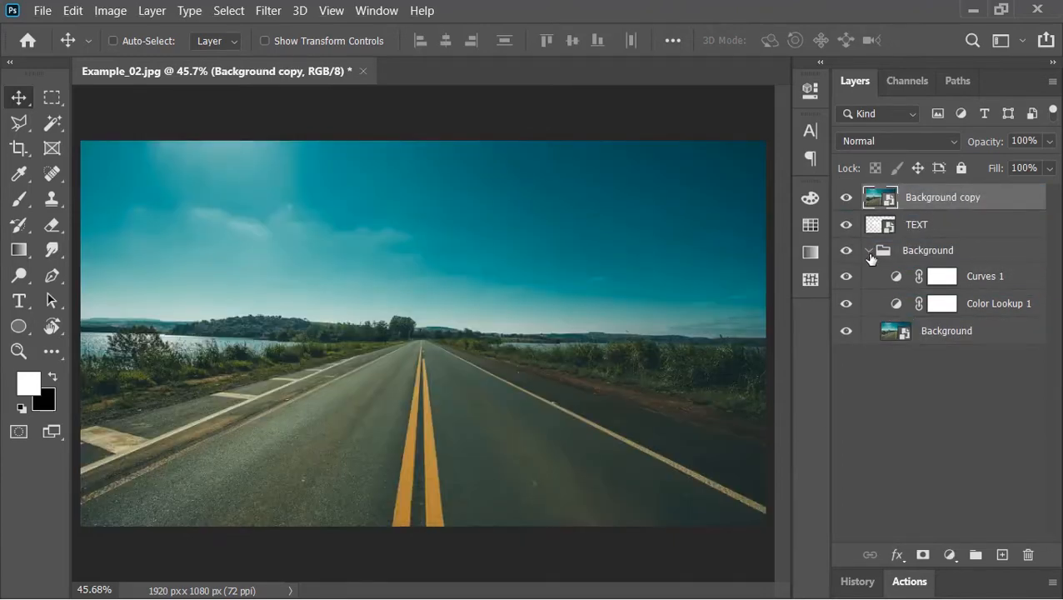
pyautogui.click(869, 252)
pyautogui.rightClick(943, 199)
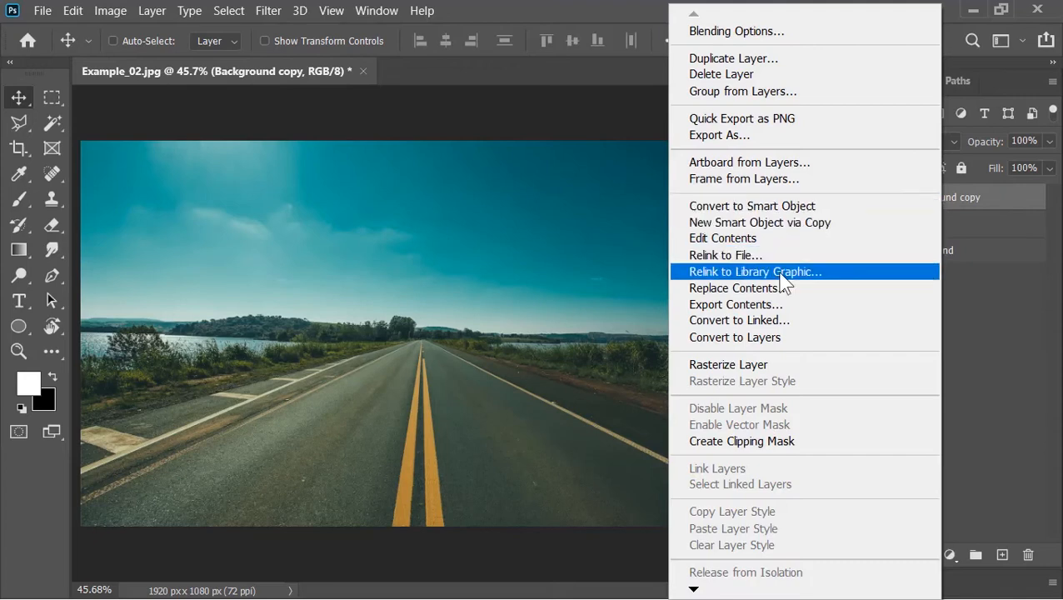
pyautogui.click(721, 443)
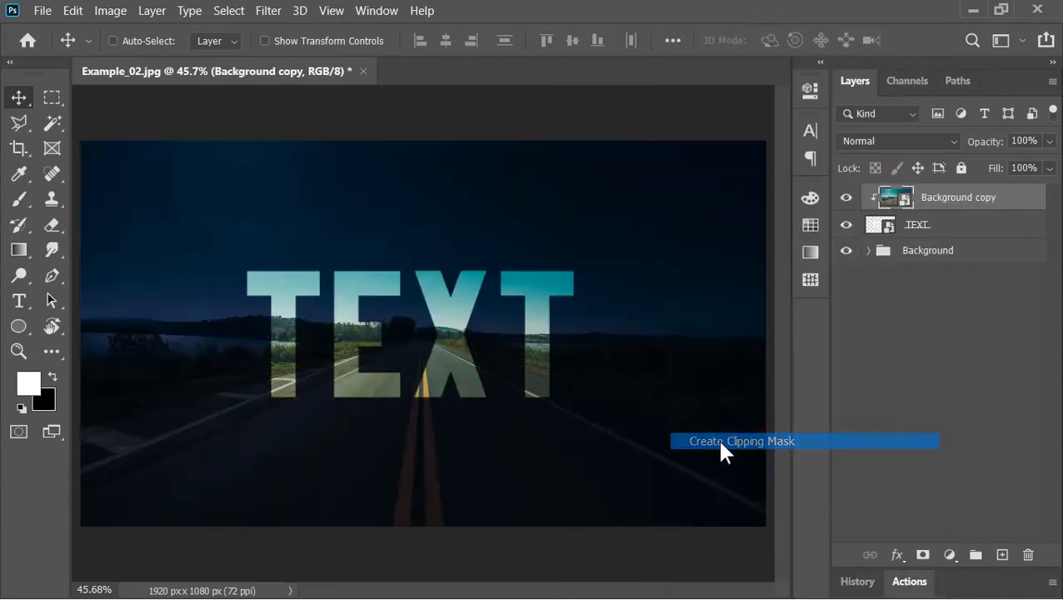
# Group the TEXT and Background copy layers and name the group Light Text.
pyautogui.click(935, 233)
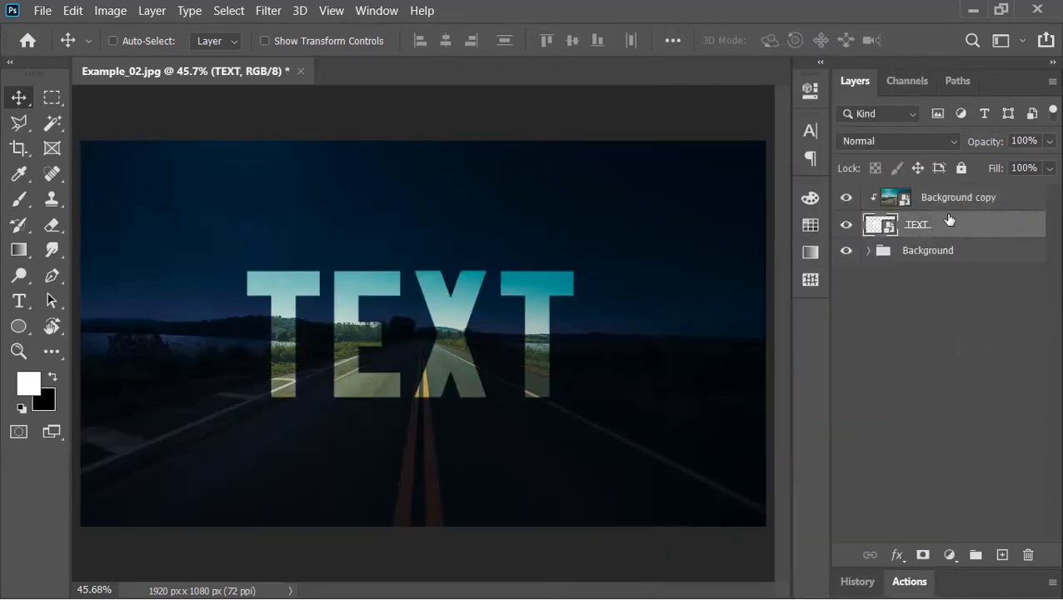
pyautogui.keyDown('shift'); pyautogui.click(951, 200); pyautogui.keyUp('shift')
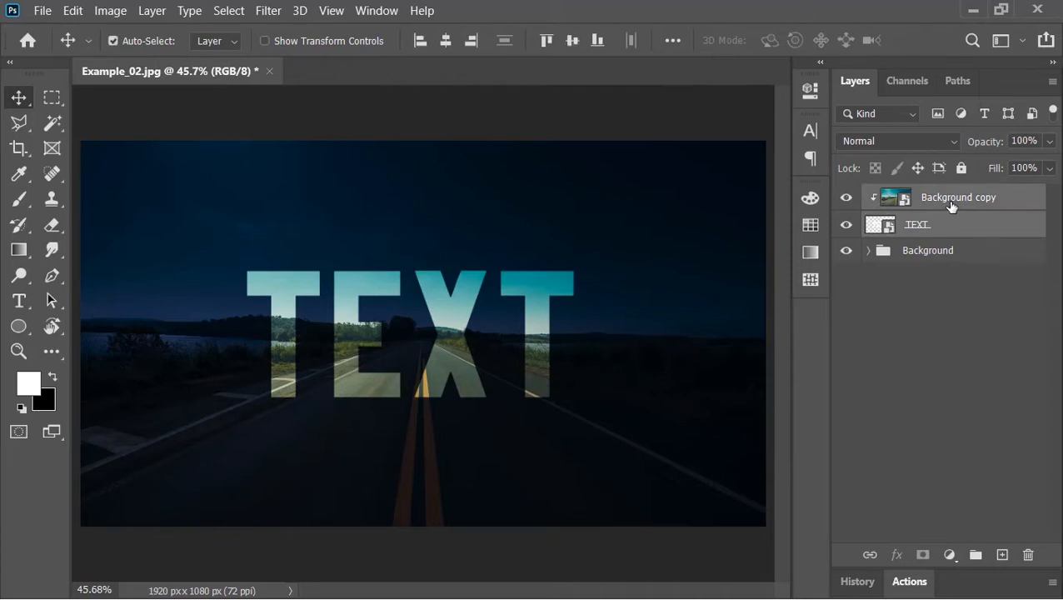
pyautogui.hotkey('ctrl', 'g')
pyautogui.doubleClick(927, 196)
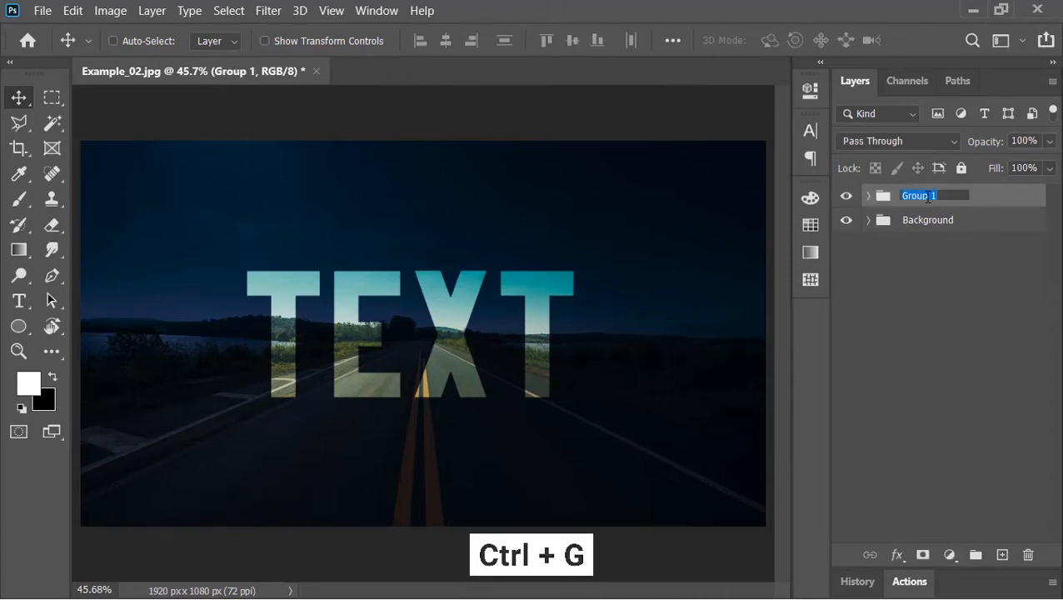
pyautogui.write('Light')
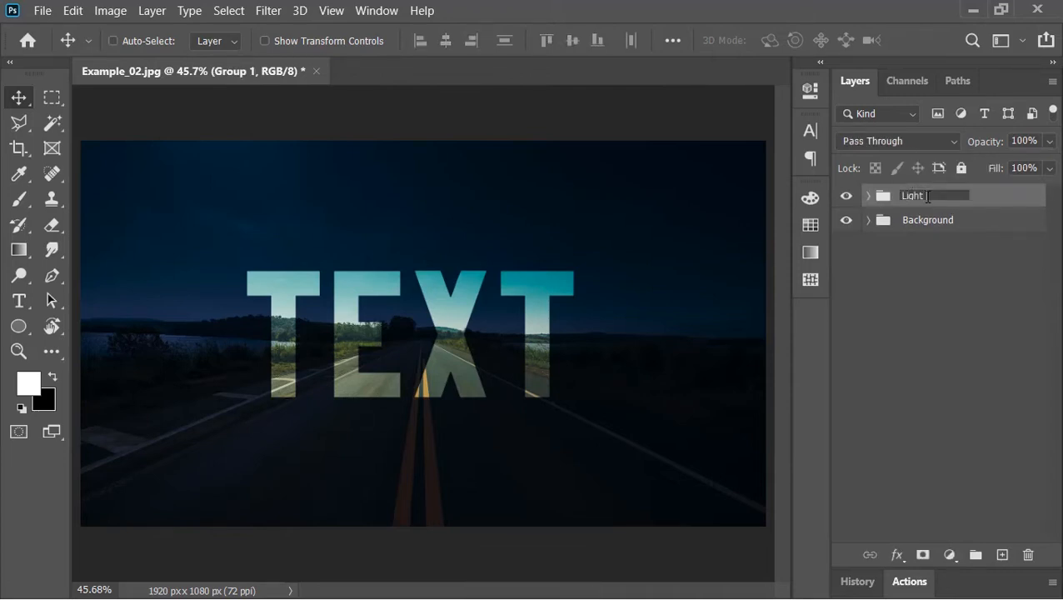
pyautogui.write(' Text')
pyautogui.press('Return')
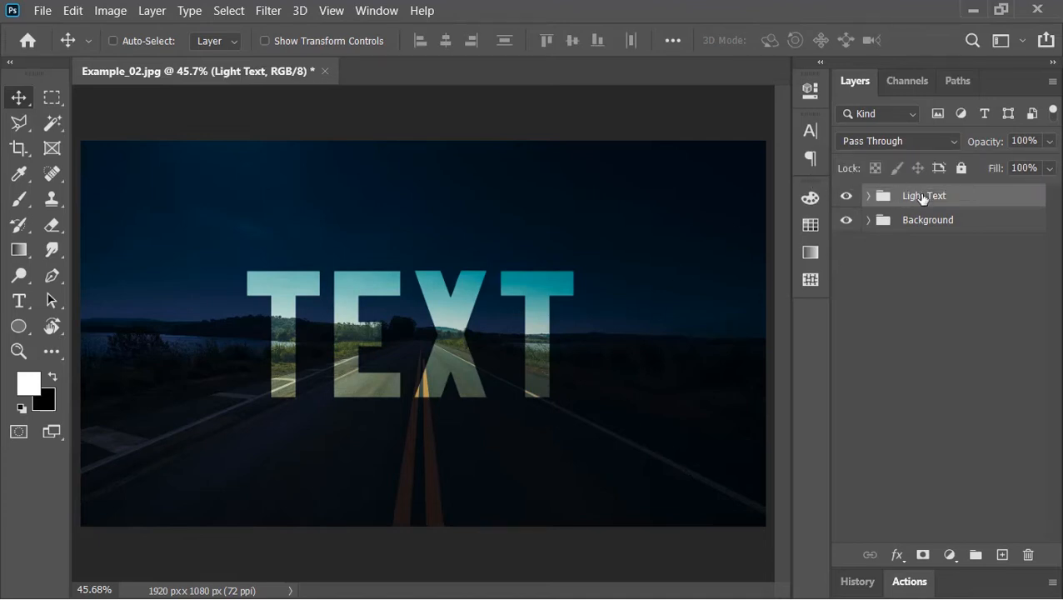
# Duplicate the Light Text group, name the copy Reflection and place it beneath the Light Text group.
pyautogui.hotkey('ctrl', 'j')
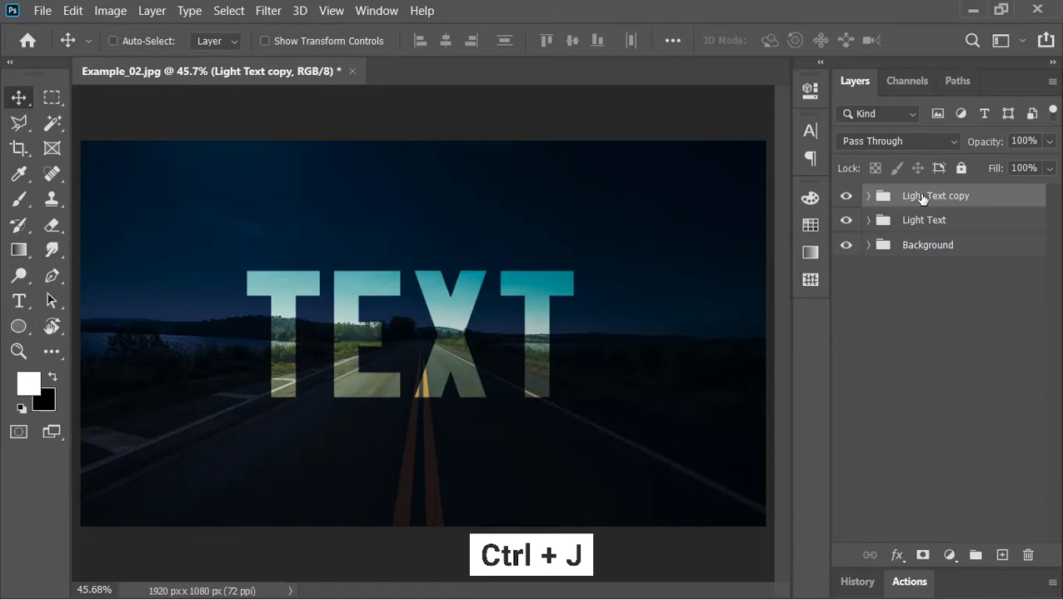
pyautogui.doubleClick(921, 196)
pyautogui.write('Reflection')
pyautogui.press('Return')
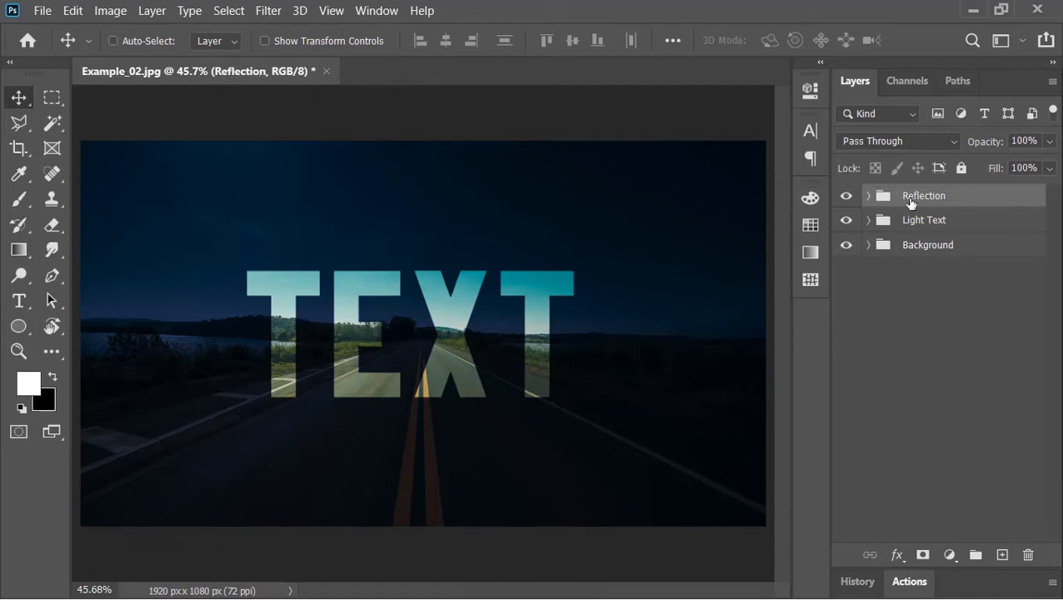
pyautogui.moveTo(911, 203); pyautogui.dragTo(923, 234)
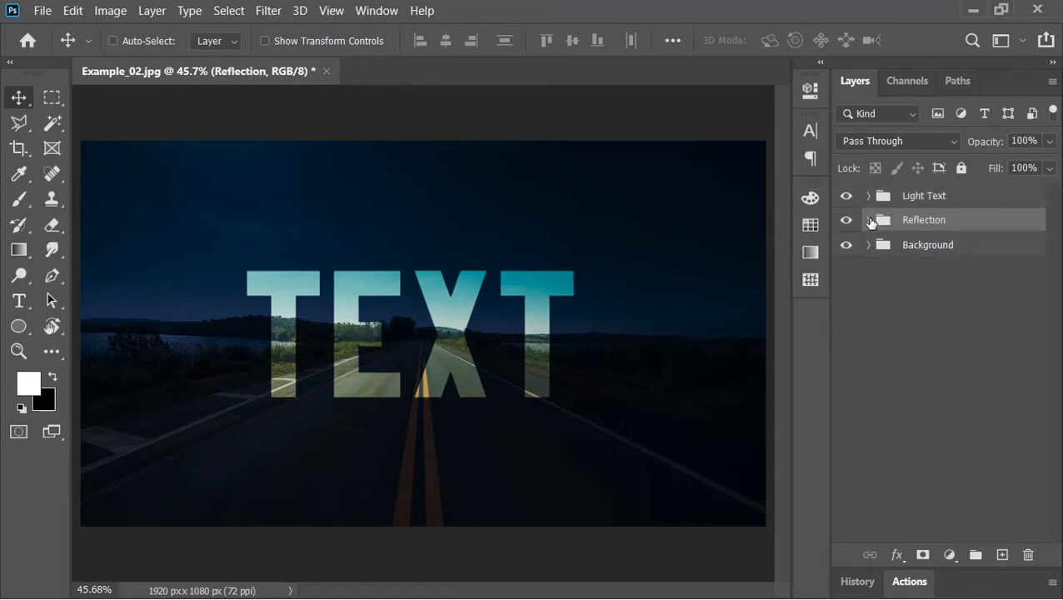
# Flip the TEXT layer in the Reflection group vertically and move it directly below the original word.
pyautogui.click(867, 221)
pyautogui.click(933, 278)
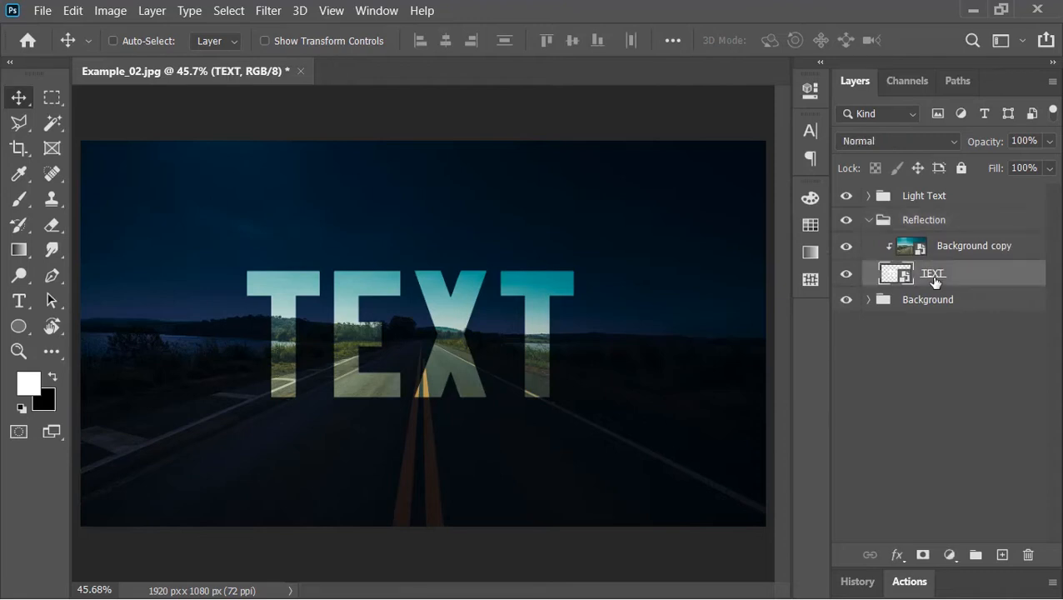
pyautogui.hotkey('ctrl', 't')
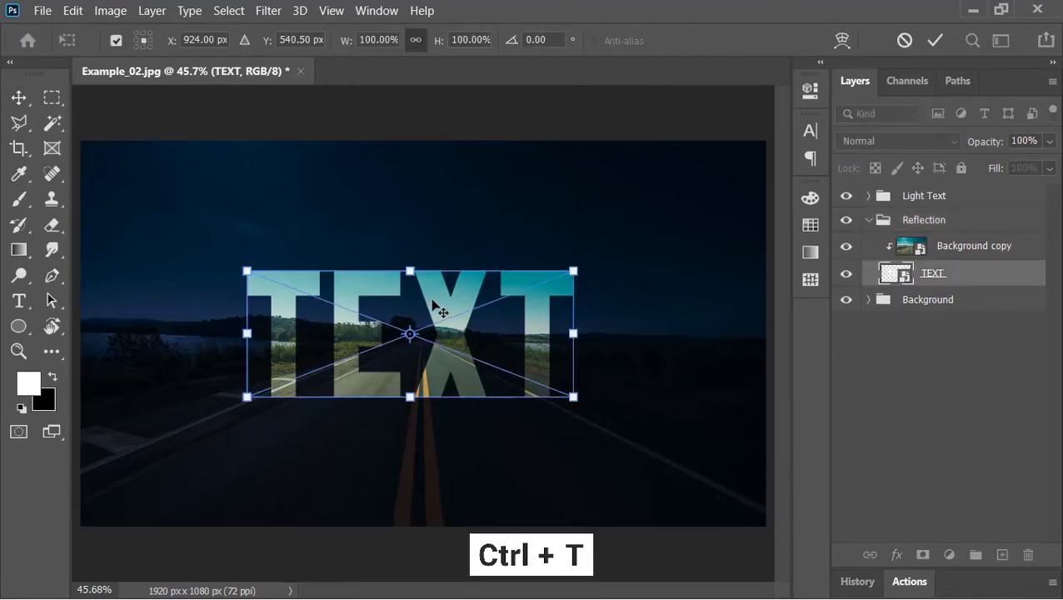
pyautogui.rightClick(432, 300)
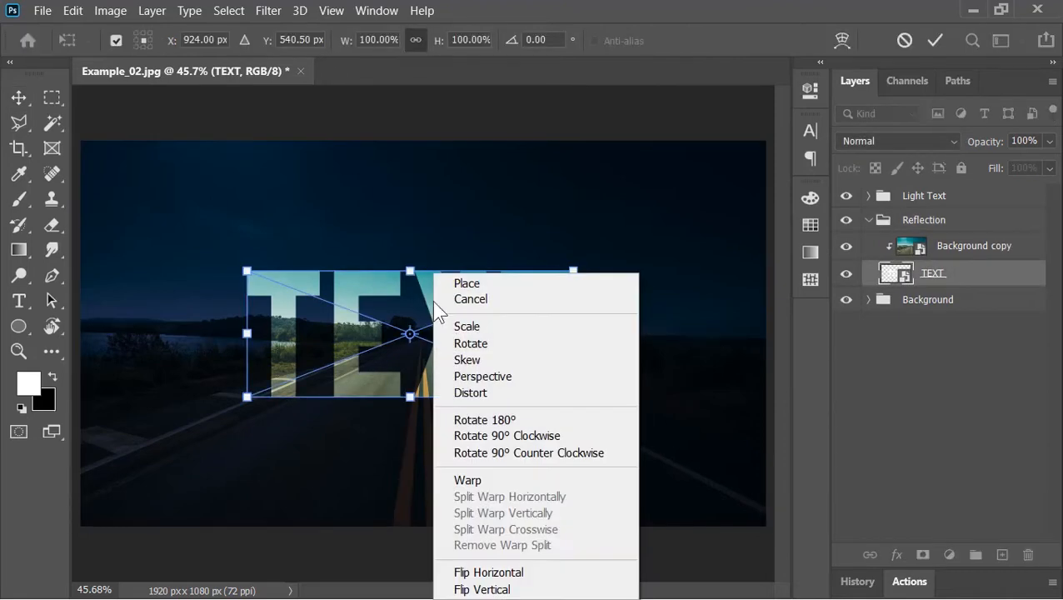
pyautogui.click(509, 587)
pyautogui.moveTo(464, 293); pyautogui.dragTo(459, 416)
# Widen the lower edge of the reflected text in perspective and stretch it down to about 110% height, past the image's lower edge.
pyautogui.rightClick(501, 438)
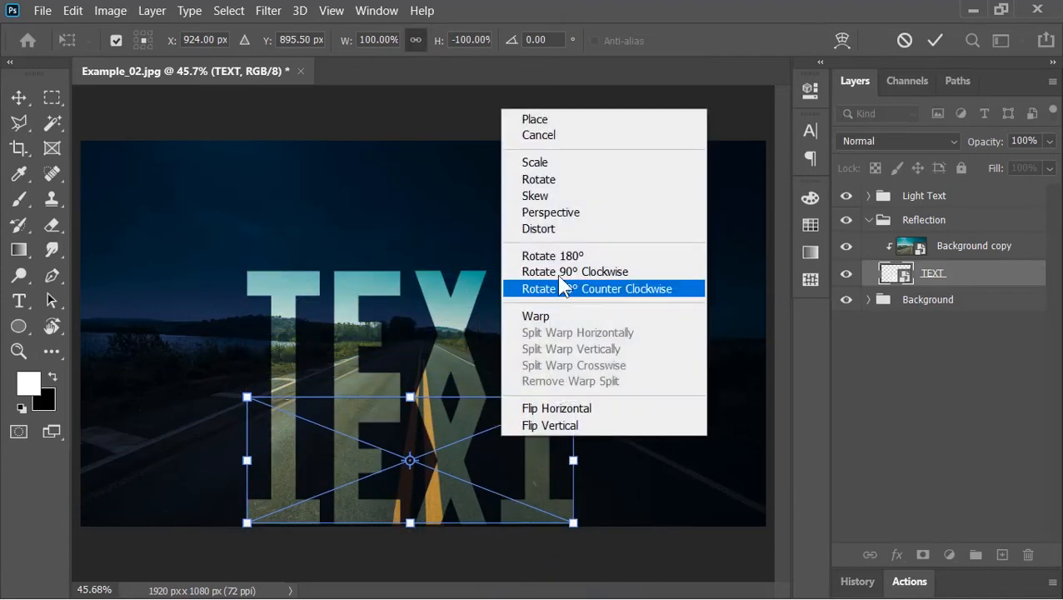
pyautogui.click(563, 218)
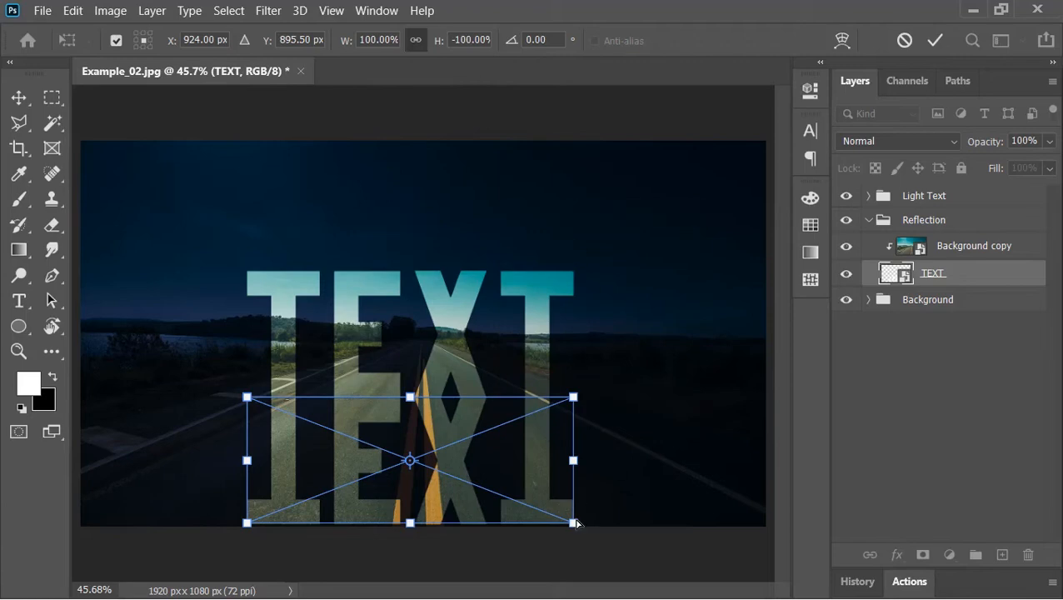
pyautogui.moveTo(580, 526); pyautogui.dragTo(719, 523)
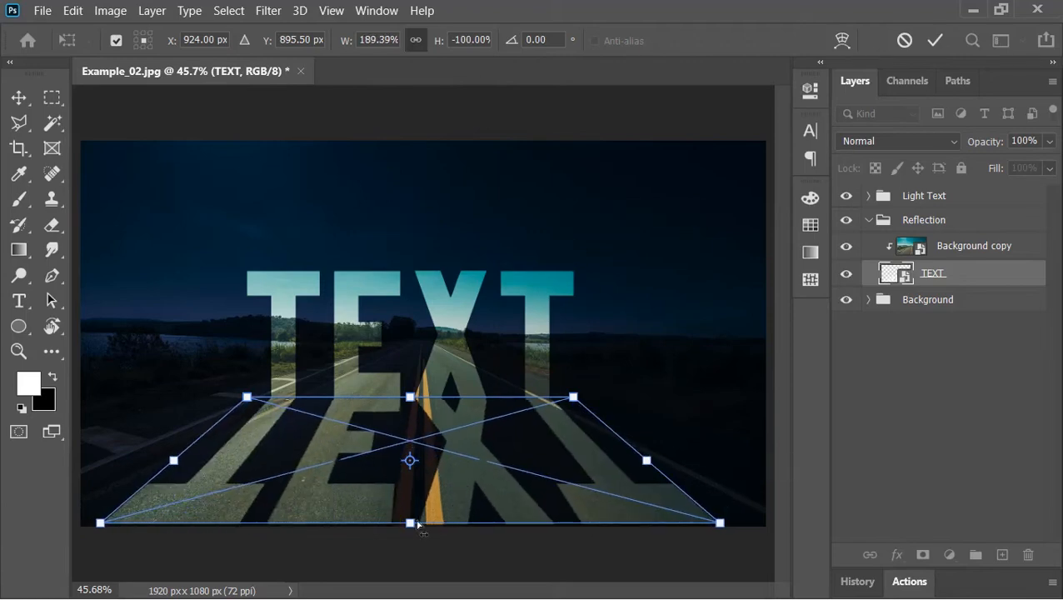
pyautogui.rightClick(421, 495)
pyautogui.click(464, 288)
pyautogui.moveTo(410, 523); pyautogui.dragTo(410, 536)
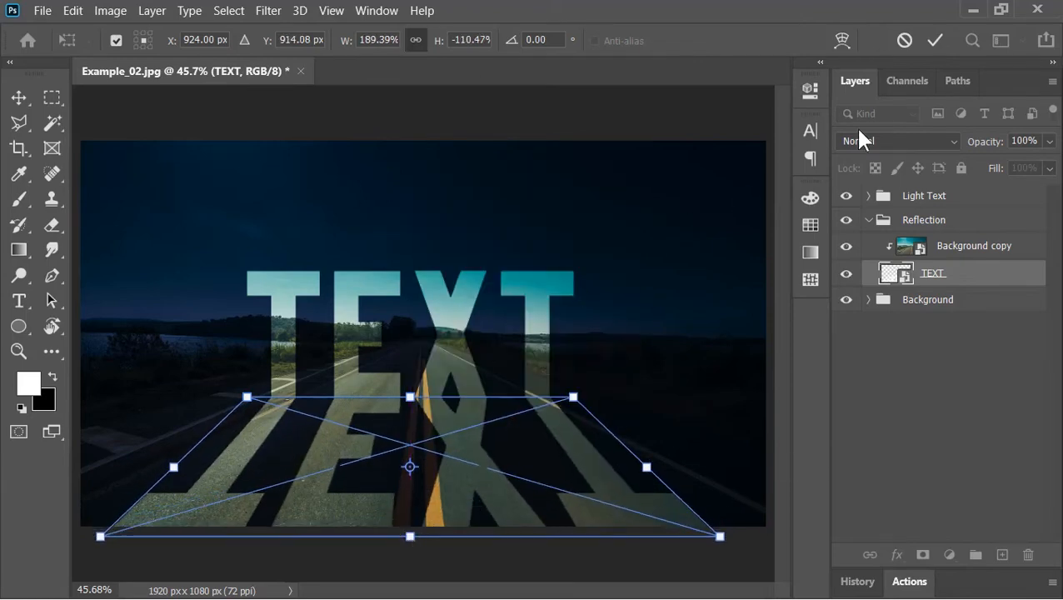
pyautogui.click(934, 41)
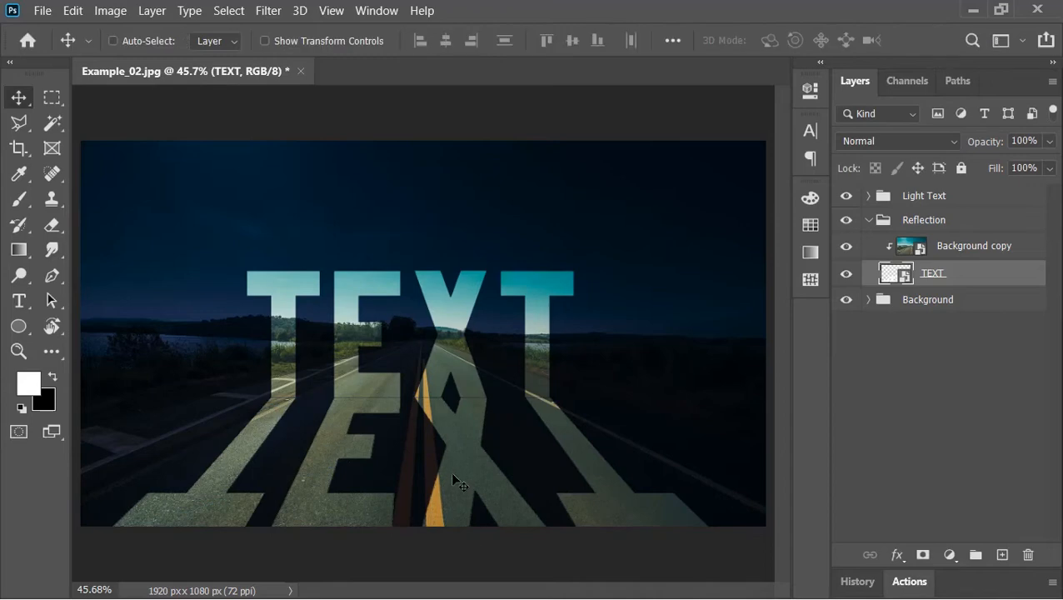
# Start a Field Blur on the reflected TEXT layer with 0 px at the central pin and 110 px at a new pin below the image.
pyautogui.click(275, 11)
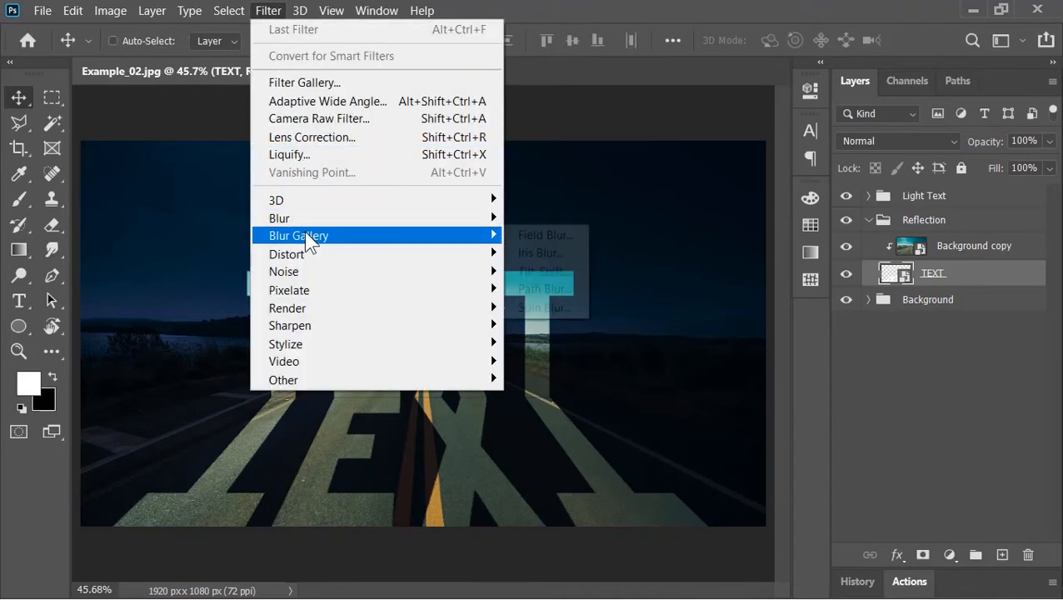
pyautogui.moveTo(403, 239)
pyautogui.click(550, 237)
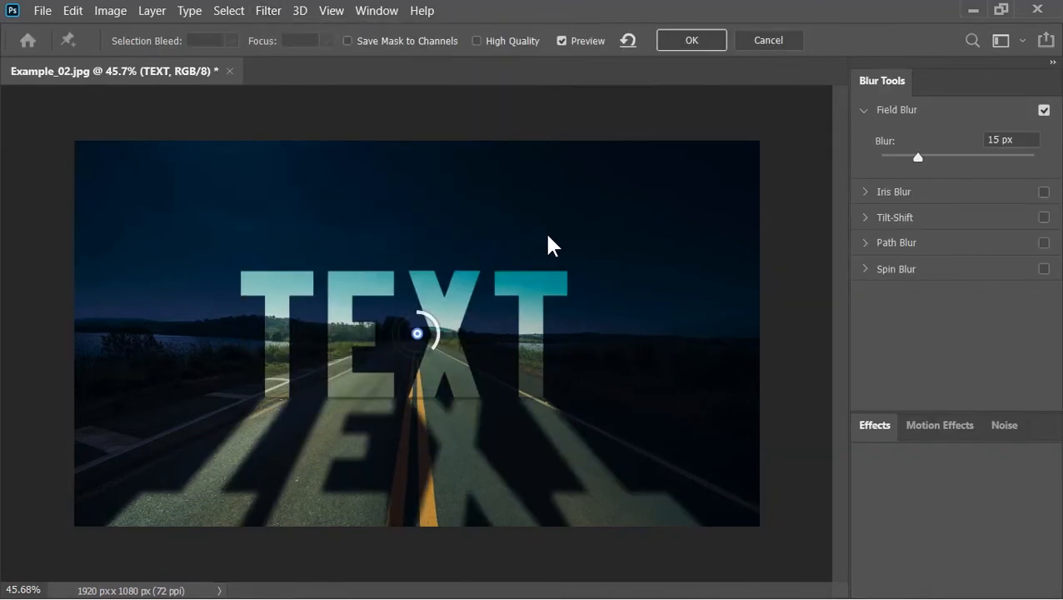
pyautogui.moveTo(917, 158); pyautogui.dragTo(873, 154)
pyautogui.click(428, 571)
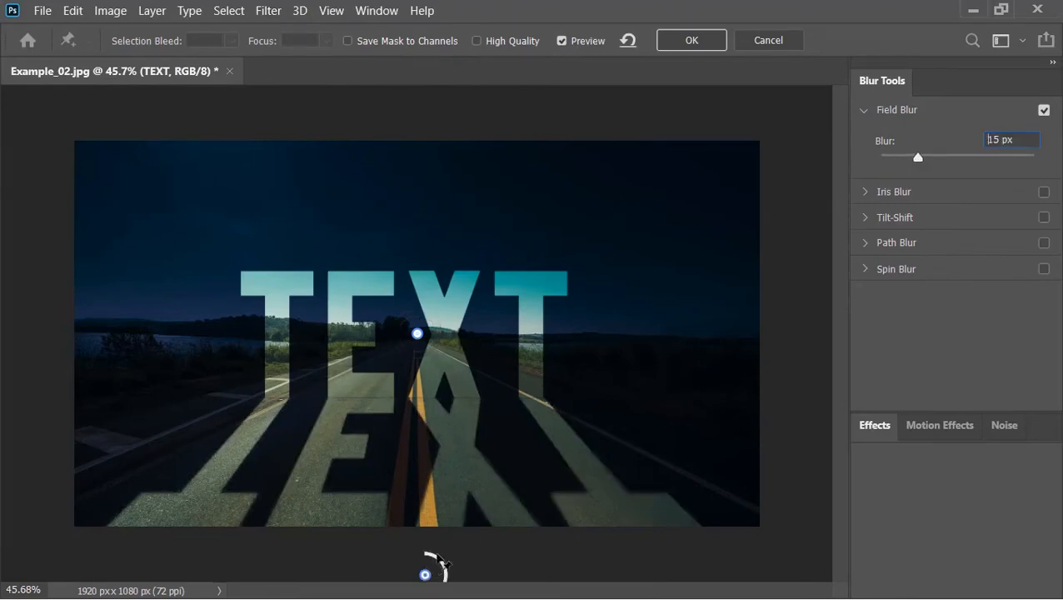
pyautogui.click(1028, 145)
pyautogui.write('110')
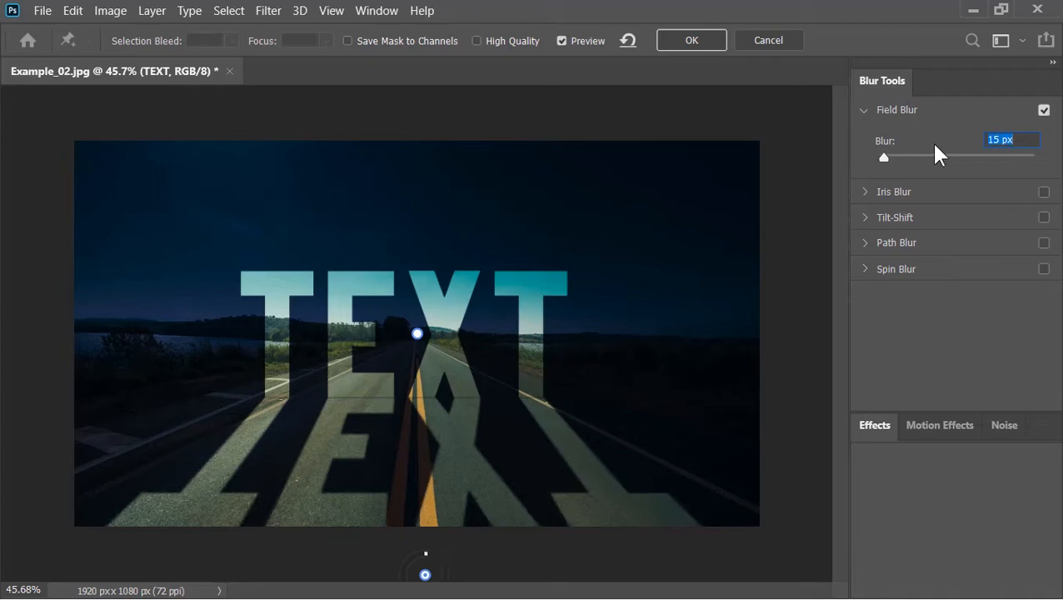
# Move the upper Field Blur pin down to the line where the letters meet their reflection and apply the blur.
pyautogui.click(417, 334)
pyautogui.scroll(5, 425, 404)
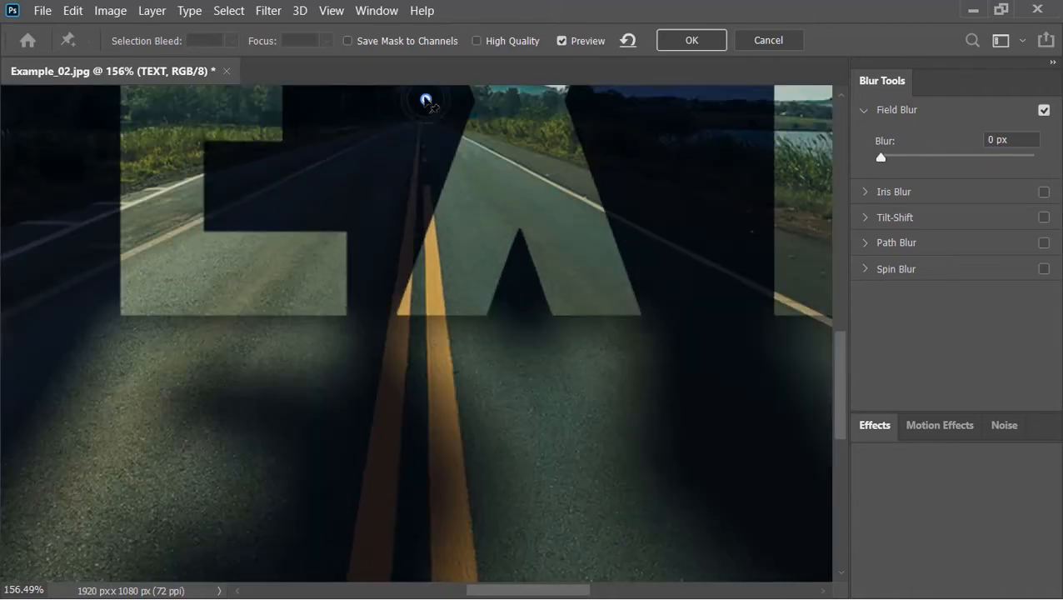
pyautogui.moveTo(426, 101); pyautogui.dragTo(393, 311)
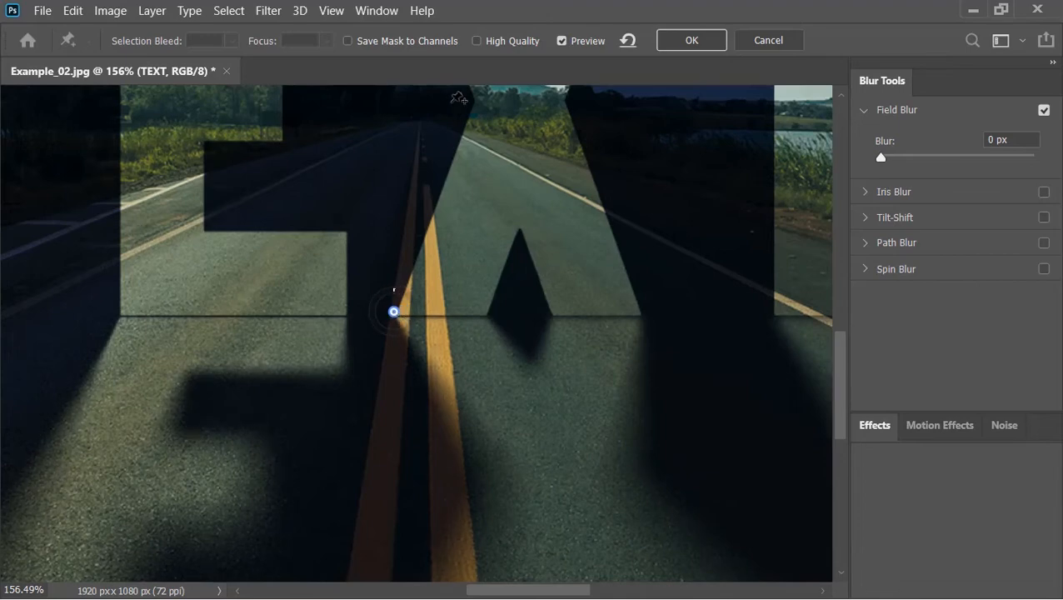
pyautogui.click(680, 48)
# Set the Reflection group's blend mode to Linear Dodge (Add) and add a layer mask to the group.
pyautogui.click(865, 219)
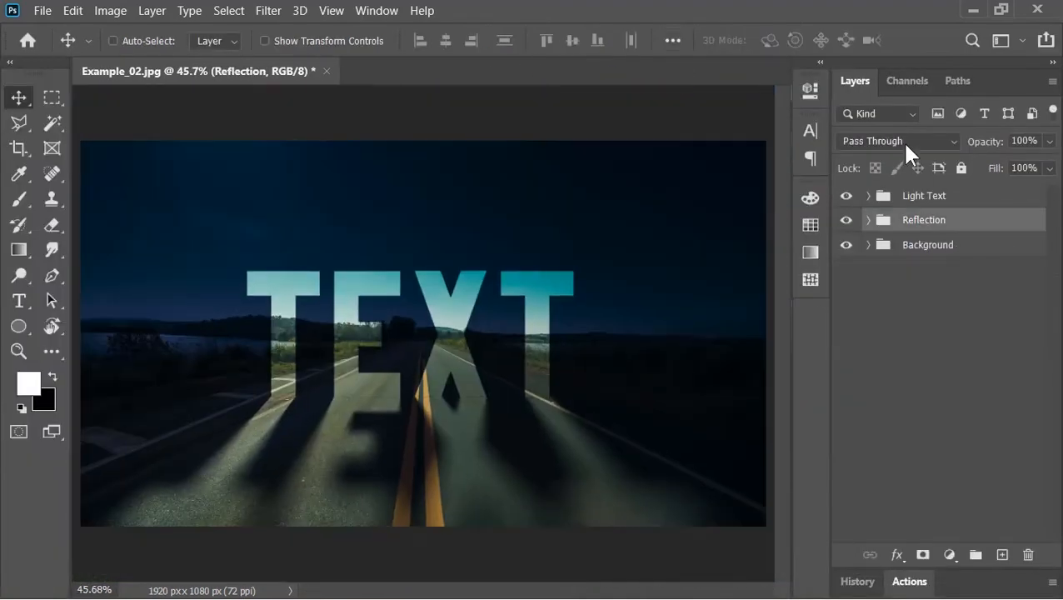
pyautogui.click(901, 140)
pyautogui.click(921, 298)
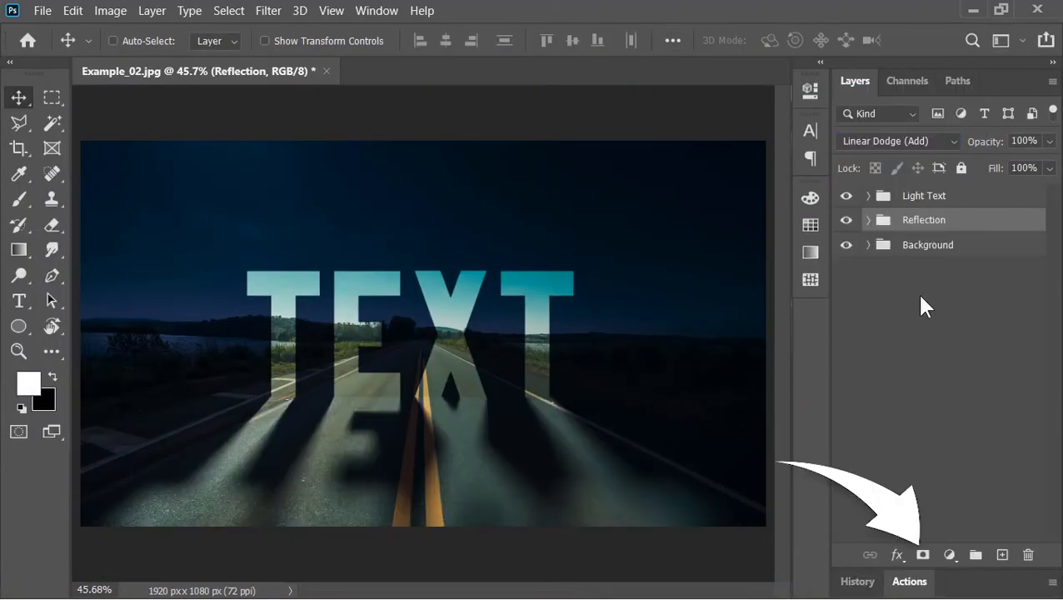
pyautogui.click(922, 554)
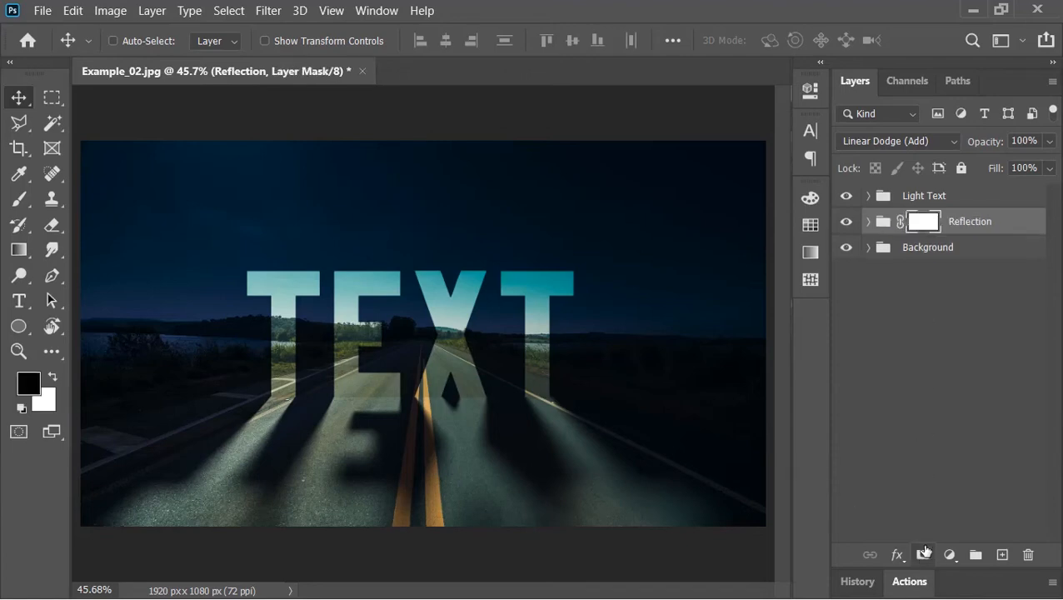
# Fade the reflection toward the image's lower edge with a vertical reversed Black, White linear gradient on the Reflection group's mask.
pyautogui.click(18, 249)
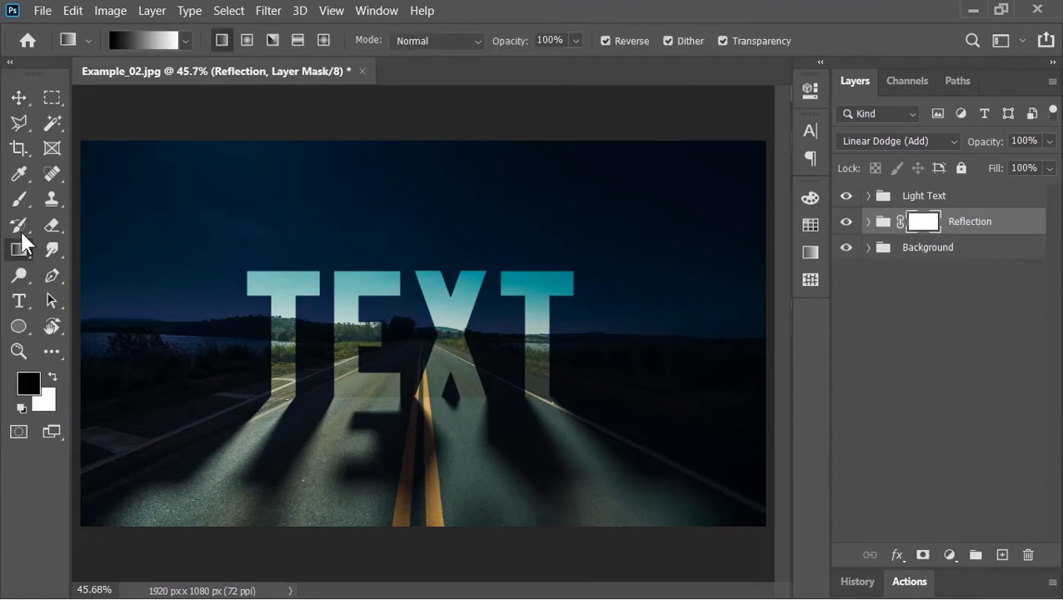
pyautogui.click(129, 39)
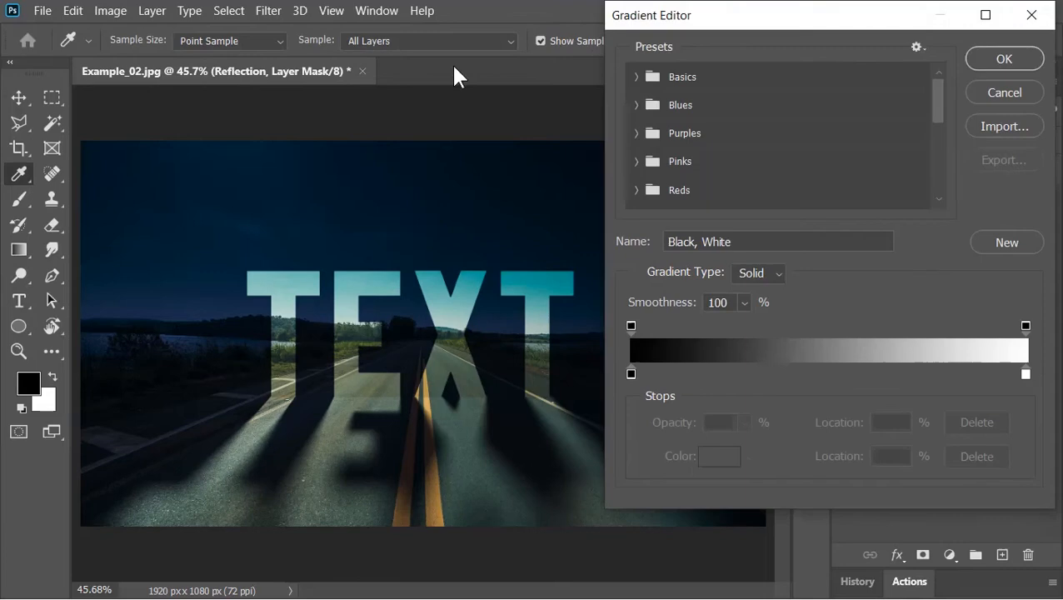
pyautogui.click(634, 76)
pyautogui.click(723, 107)
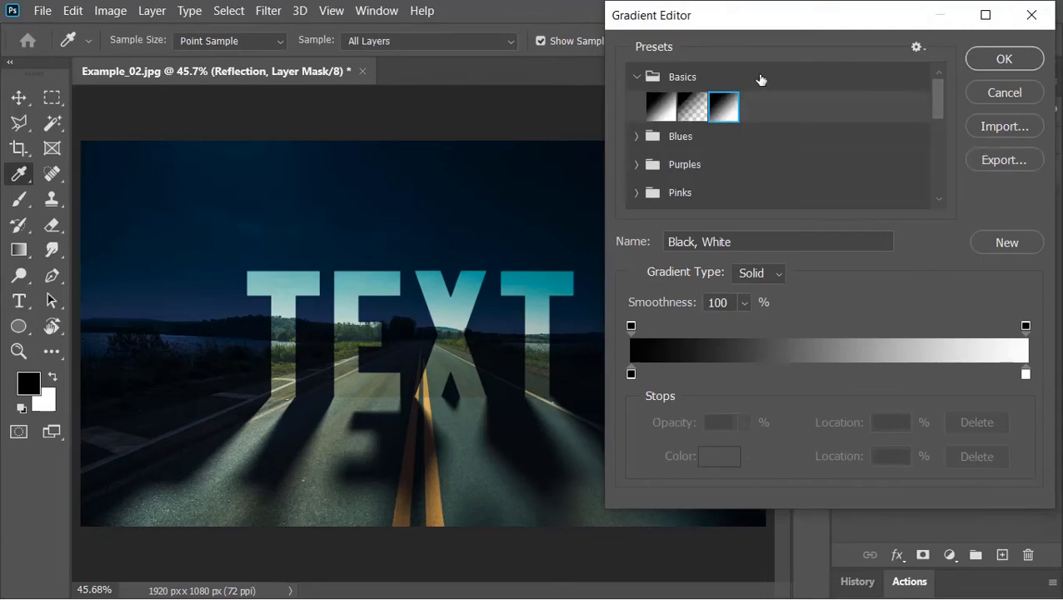
pyautogui.click(1003, 58)
pyautogui.moveTo(437, 265); pyautogui.dragTo(439, 333)
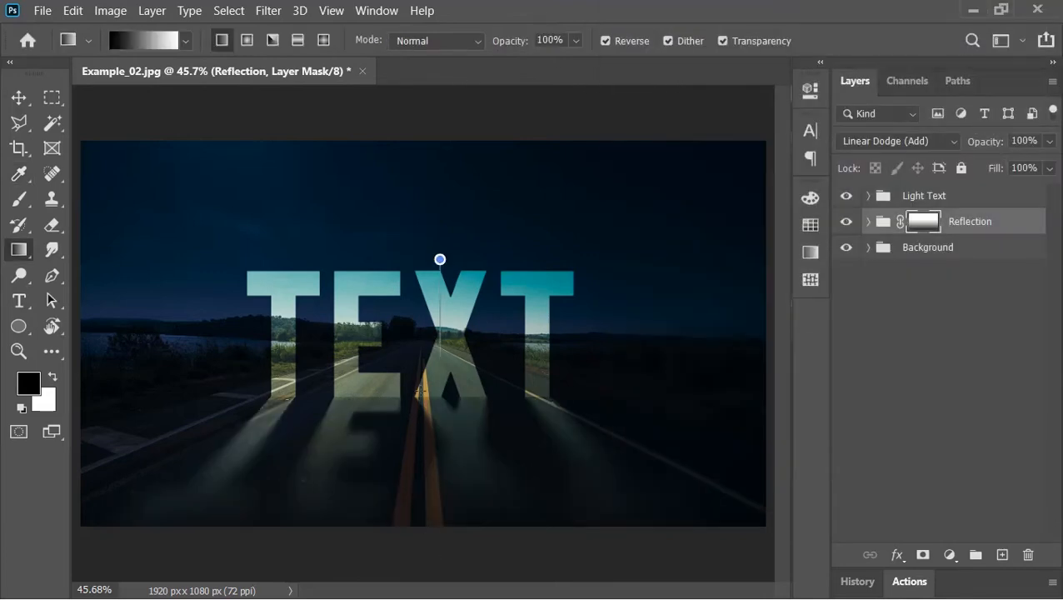
pyautogui.moveTo(420, 390); pyautogui.dragTo(402, 454)
pyautogui.moveTo(445, 281); pyautogui.dragTo(445, 517)
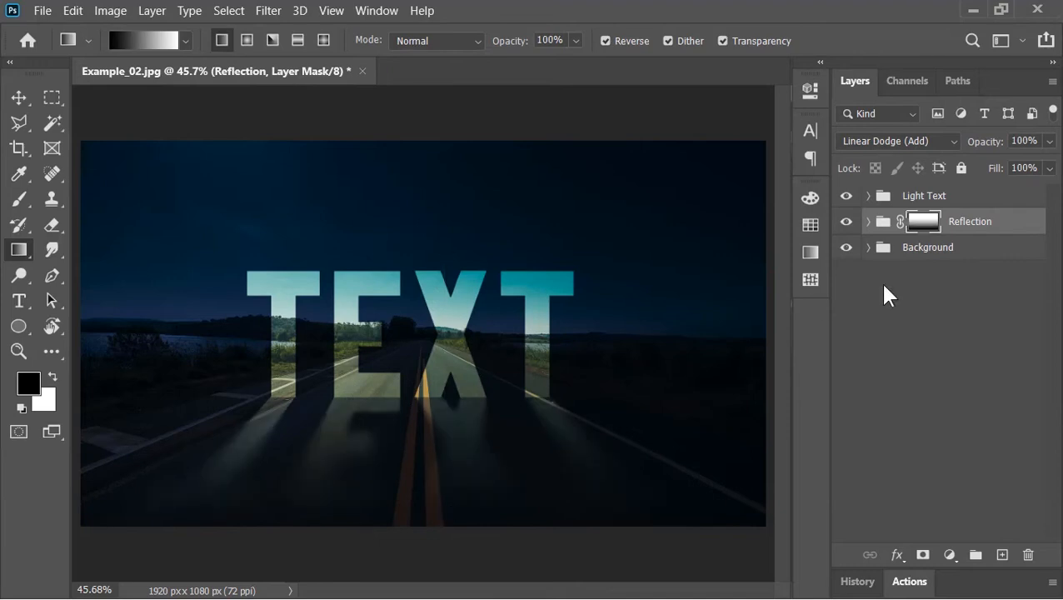
# Duplicate the Light Text group and name the copy Glow.
pyautogui.click(932, 197)
pyautogui.press('v')
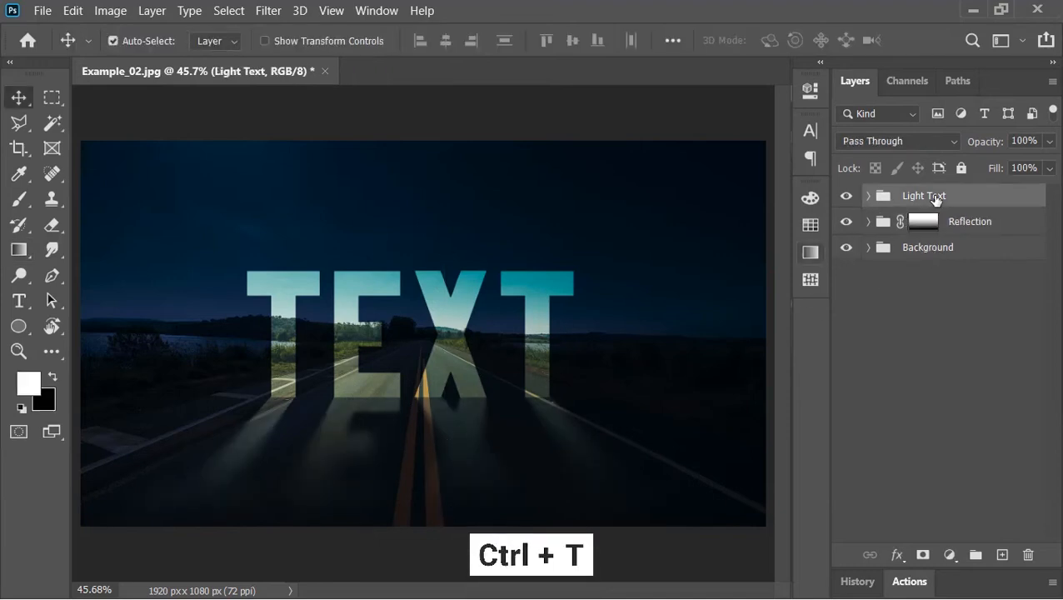
pyautogui.hotkey('ctrl', 'j')
pyautogui.doubleClick(934, 195)
pyautogui.write('Glow')
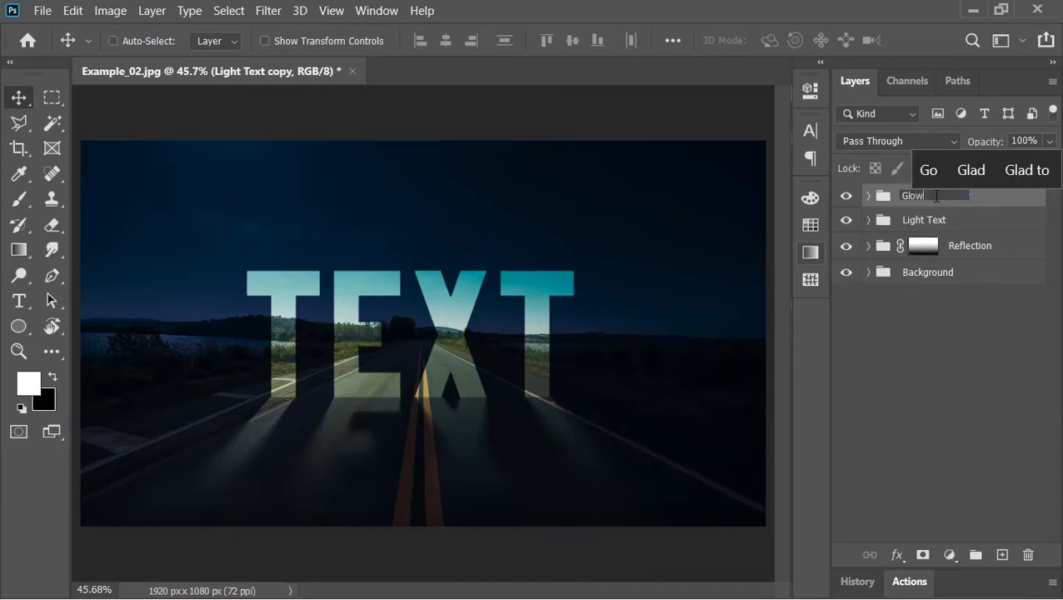
pyautogui.press('Return')
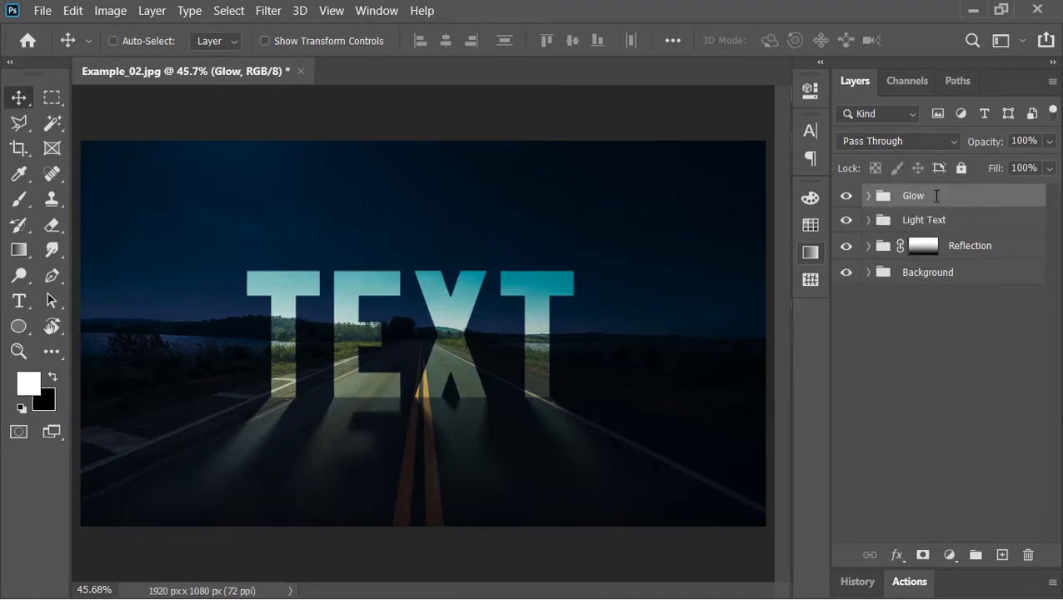
# Set the Glow group's blend mode to Linear Dodge (Add) and apply a Gaussian Blur to its TEXT layer.
pyautogui.click(890, 140)
pyautogui.click(895, 299)
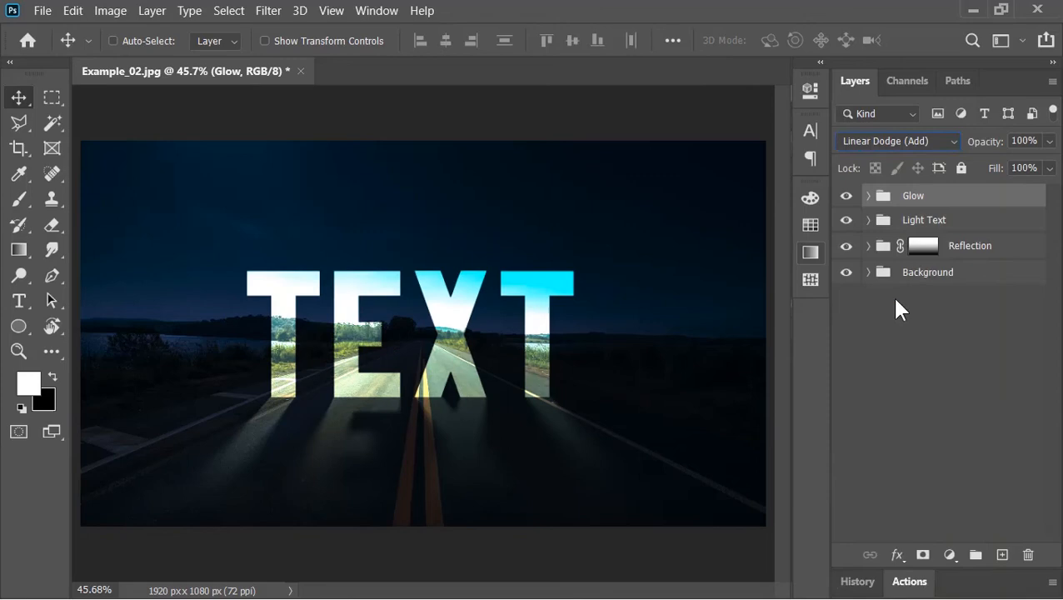
pyautogui.click(869, 197)
pyautogui.click(937, 256)
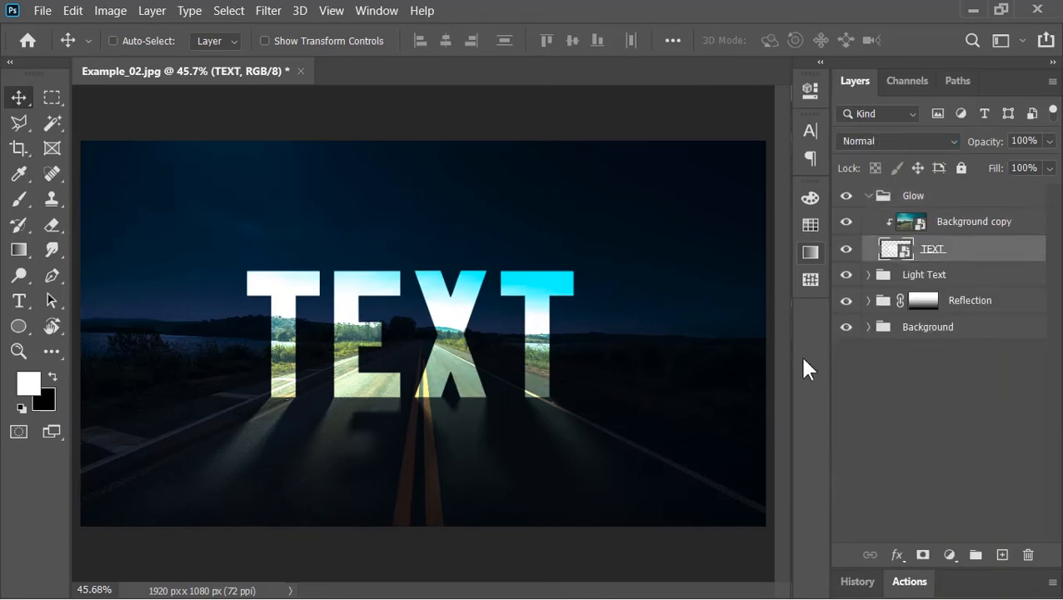
pyautogui.click(267, 11)
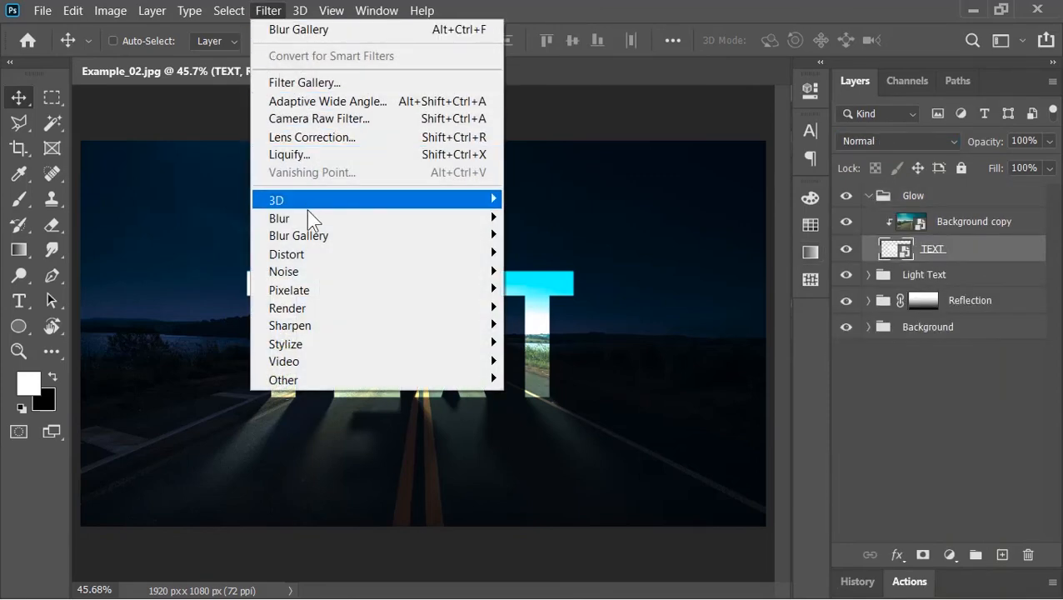
pyautogui.moveTo(309, 221)
pyautogui.click(591, 289)
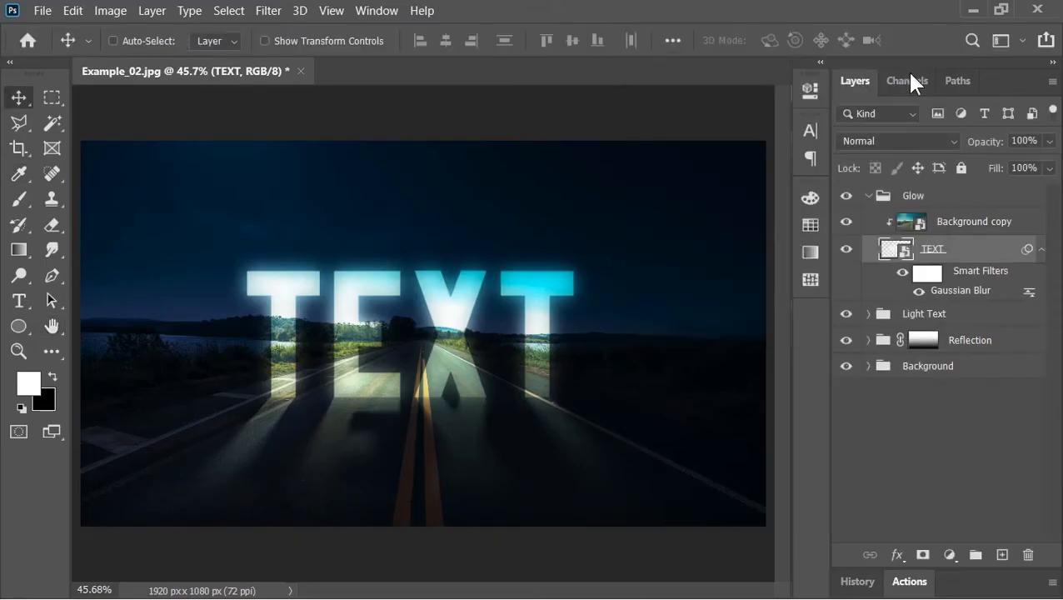
# Collapse the Glow group and set its fill to 30%.
pyautogui.click(867, 196)
pyautogui.click(897, 197)
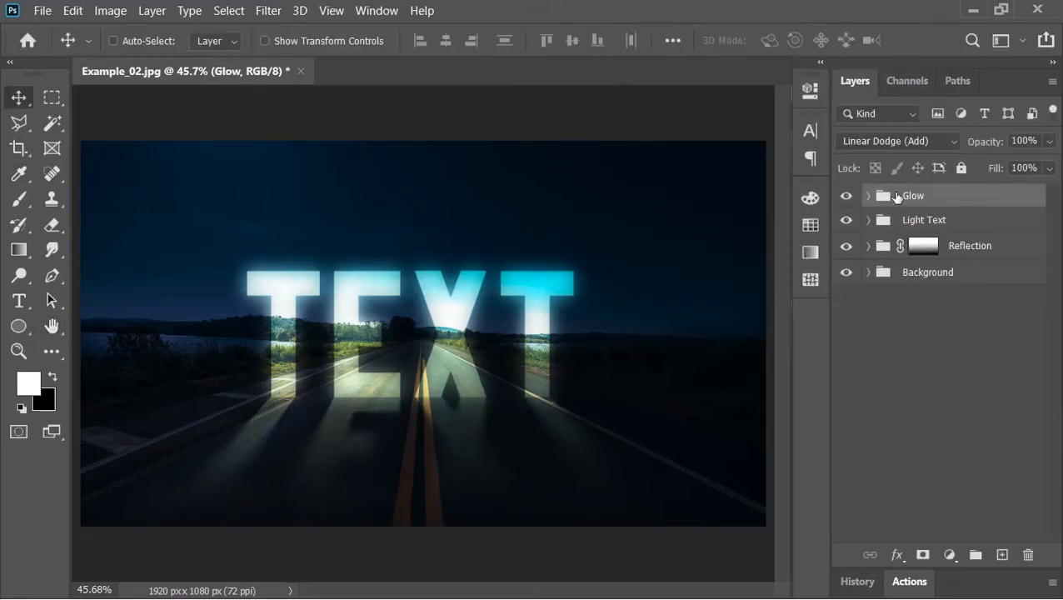
pyautogui.click(1020, 167)
pyautogui.write('30')
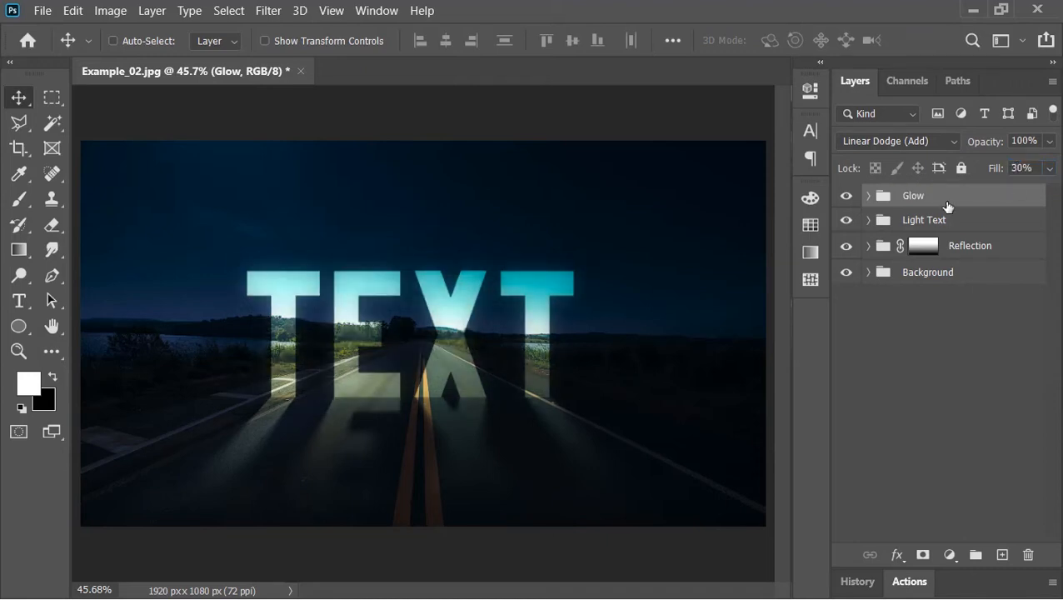
# Open the Glow group's TEXT smart object and change the colour of its lettering to black.
pyautogui.click(868, 195)
pyautogui.doubleClick(897, 253)
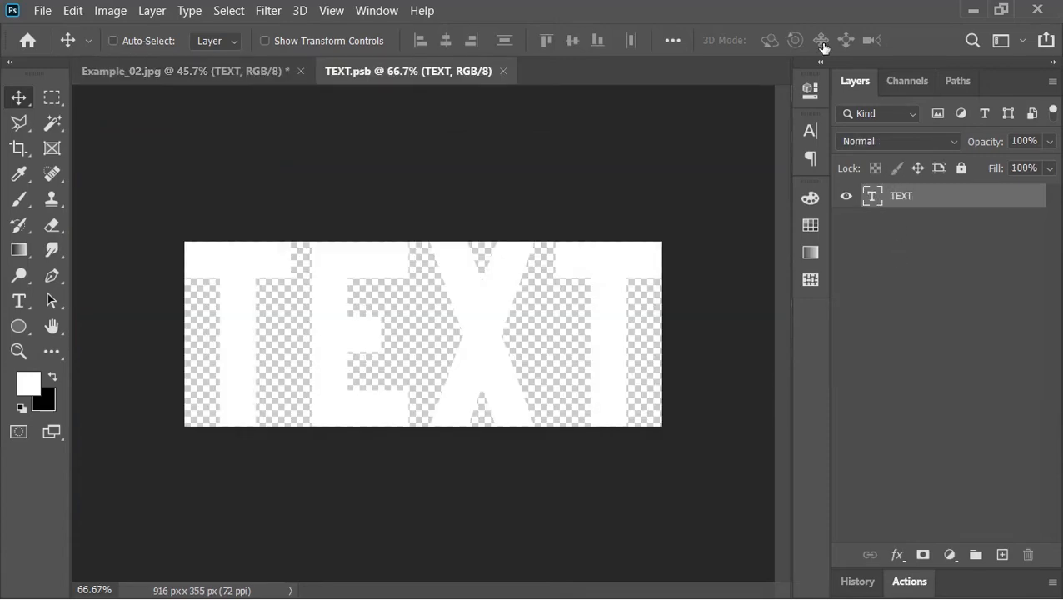
pyautogui.doubleClick(872, 196)
pyautogui.click(781, 41)
pyautogui.moveTo(582, 302); pyautogui.dragTo(541, 320)
pyautogui.click(1029, 62)
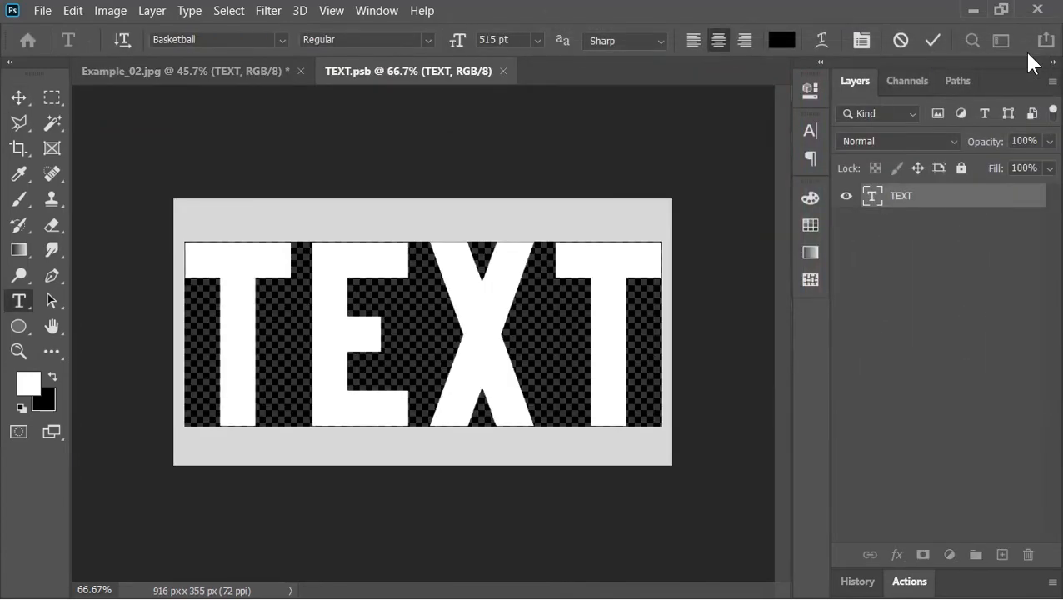
# Replace the word in the TEXT smart object with EDIT, then save and close the smart object.
pyautogui.write('EDIT')
pyautogui.click(932, 41)
pyautogui.press('v')
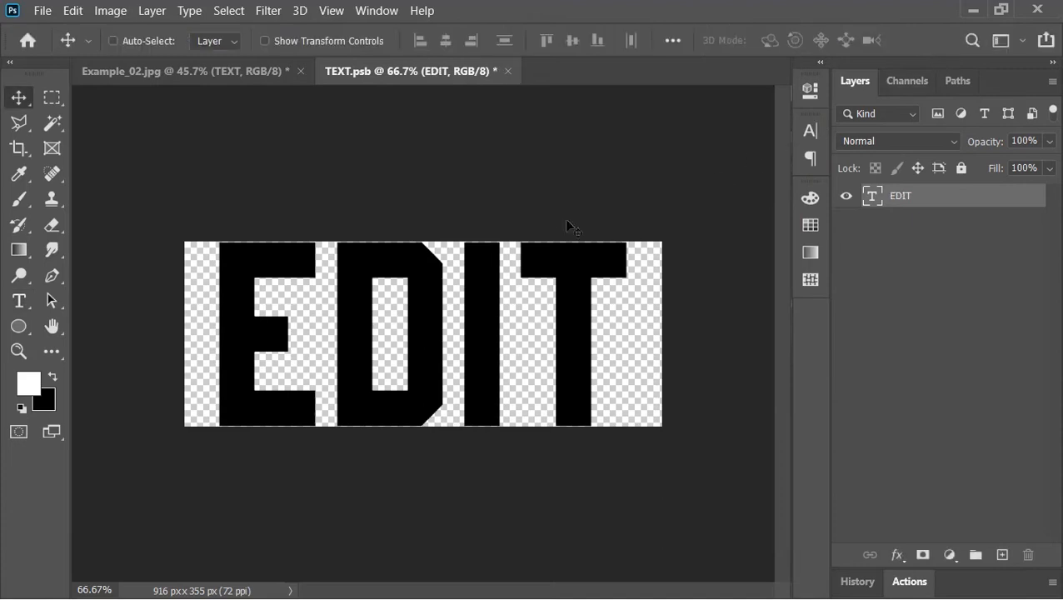
pyautogui.click(507, 71)
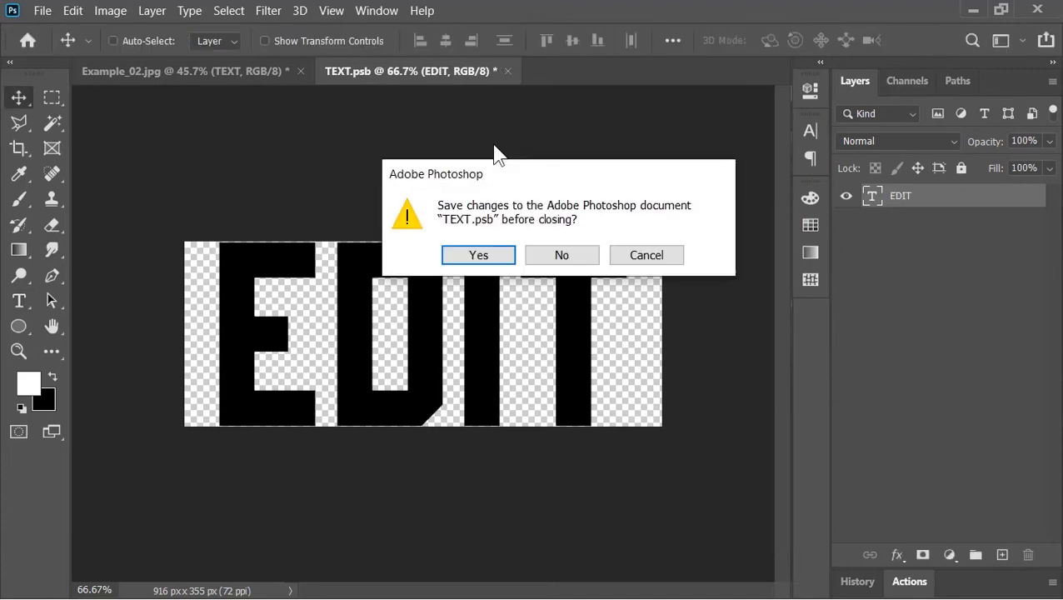
pyautogui.click(483, 256)
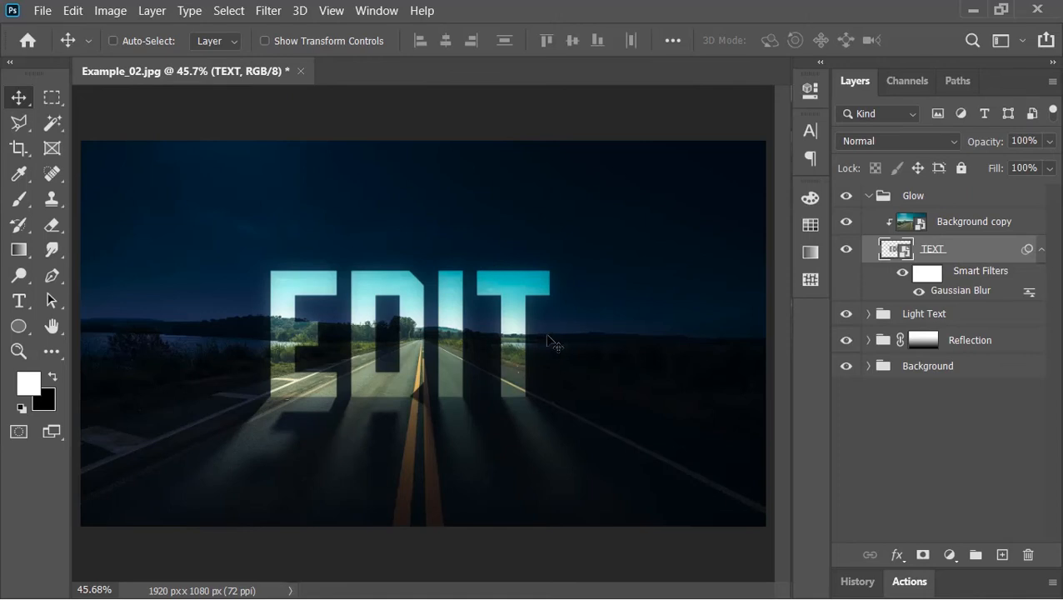
# Place Example_01 from the Assets folder over the photo in the Background copy smart object, lower edges aligned, then save and close it.
pyautogui.click(914, 224)
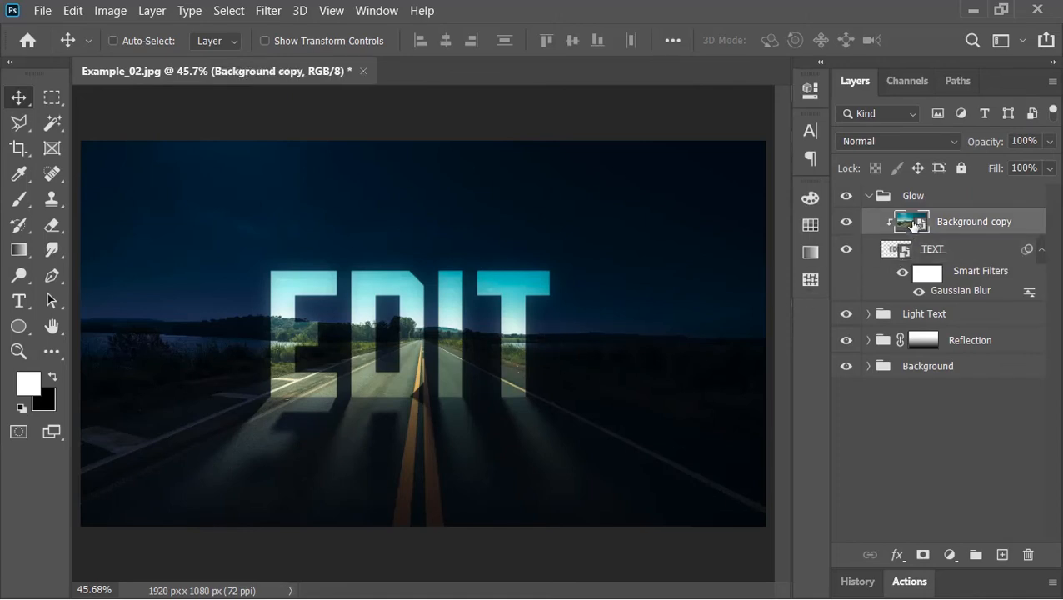
pyautogui.doubleClick(913, 224)
pyautogui.hotkey('alt', 'Tab')
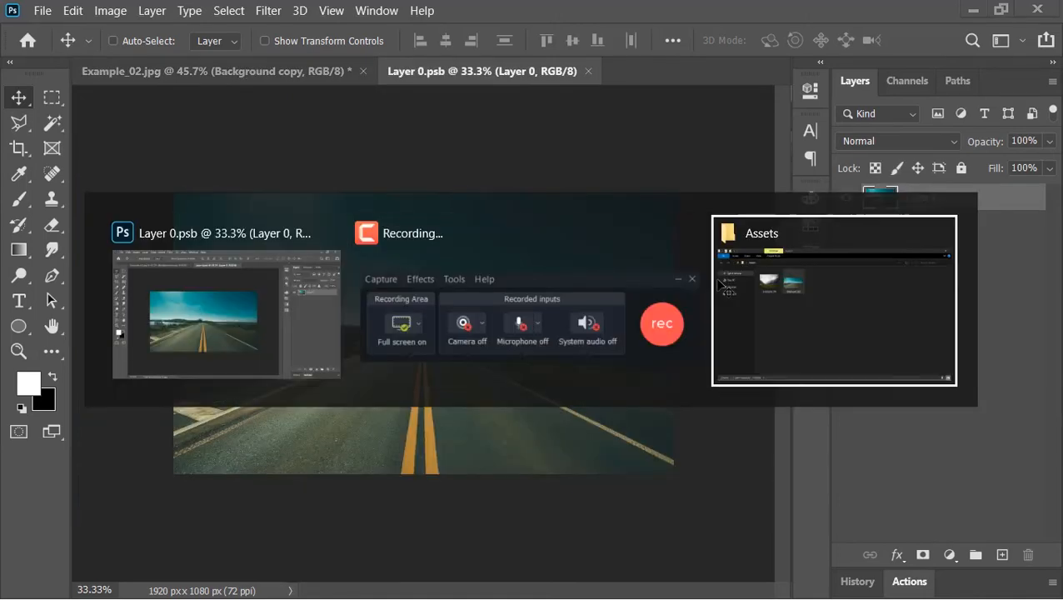
pyautogui.moveTo(260, 183); pyautogui.dragTo(672, 333)
pyautogui.moveTo(556, 384); pyautogui.dragTo(554, 337)
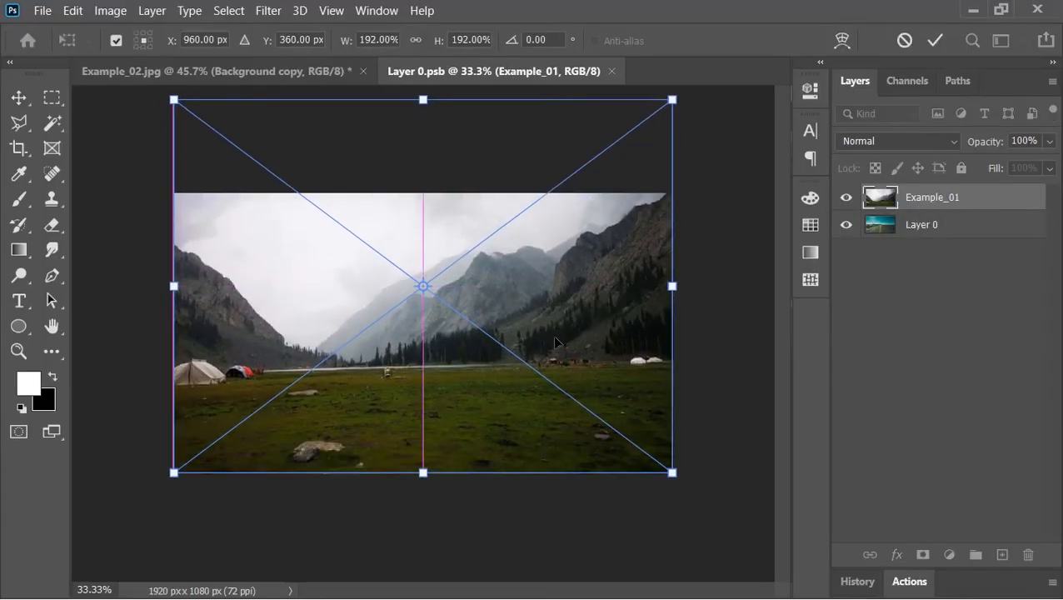
pyautogui.click(931, 40)
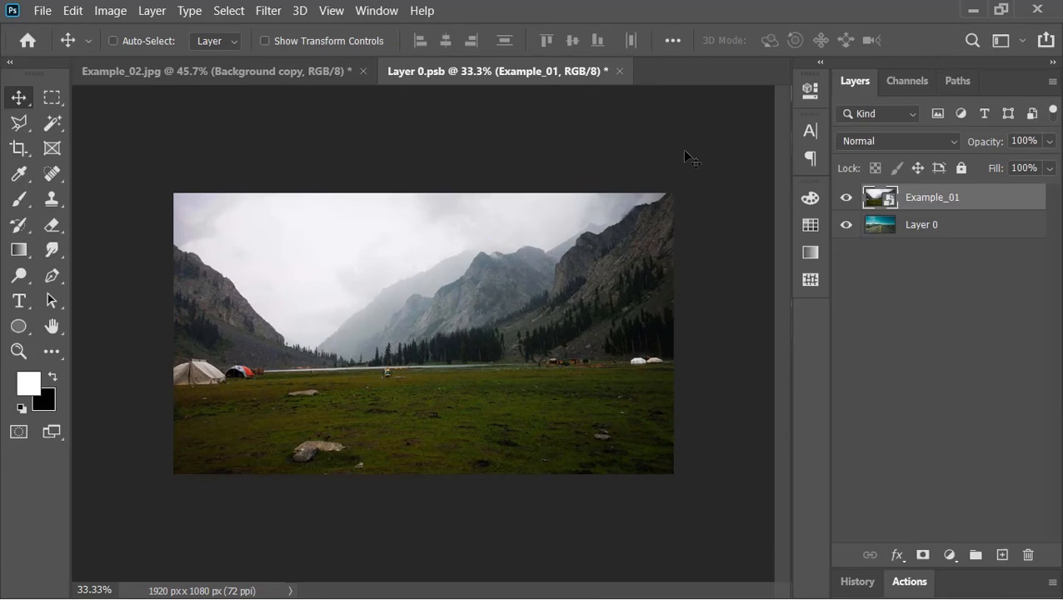
pyautogui.click(619, 71)
pyautogui.click(503, 250)
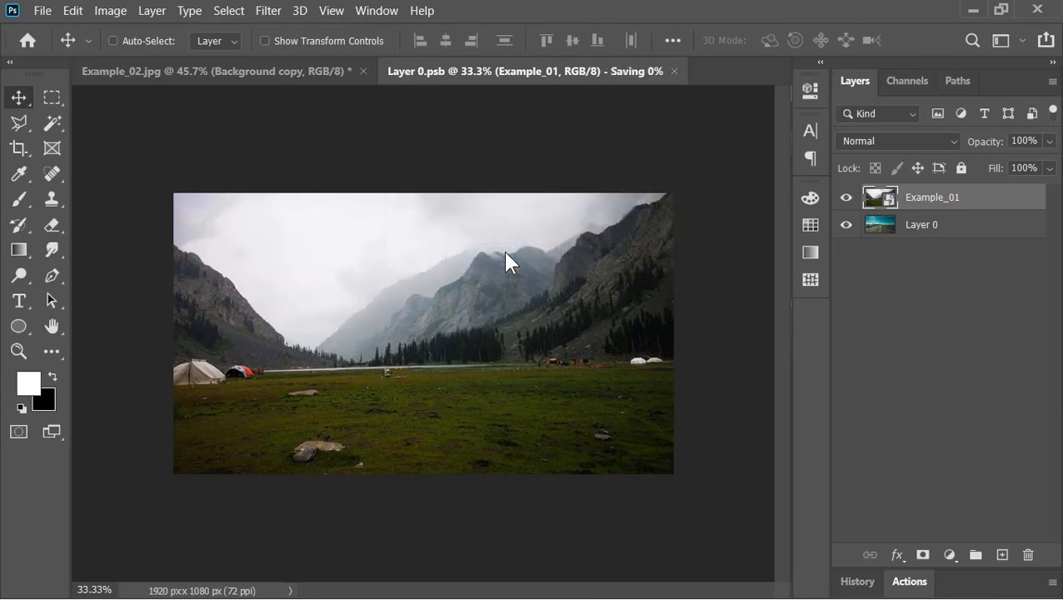